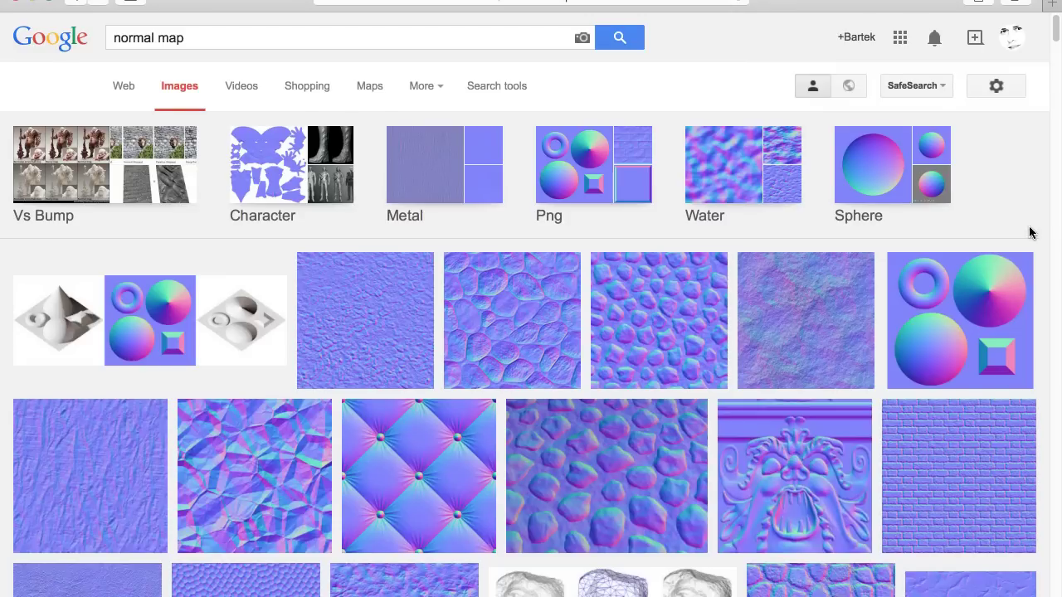
Scroll further down the Google Images 'normal map' results to browse more example textures
{"action": "scroll", "coordinate": [1028, 230], "scroll_direction": "down", "scroll_amount": 8}
{"action": "scroll", "coordinate": [1029, 230], "scroll_direction": "down", "scroll_amount": 4}
{"action": "scroll", "coordinate": [1030, 233], "scroll_direction": "down", "scroll_amount": 3}
{"action": "scroll", "coordinate": [1030, 233], "scroll_direction": "down", "scroll_amount": 5}
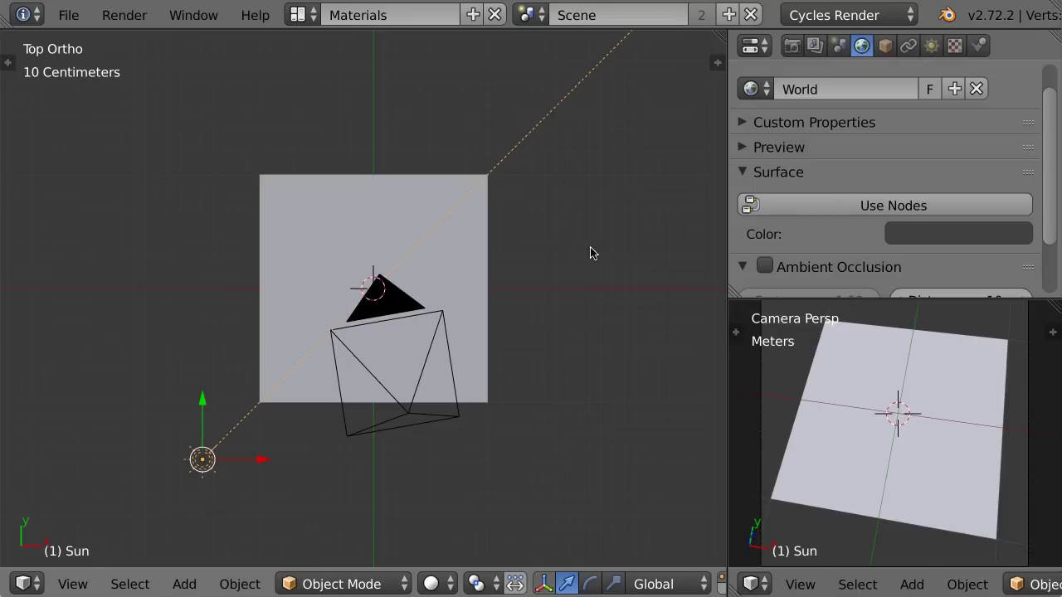
Inspect the plane's mesh in Edit Mode with wireframe shading, then return to Object Mode
{"action": "right_click", "coordinate": [316, 192]}
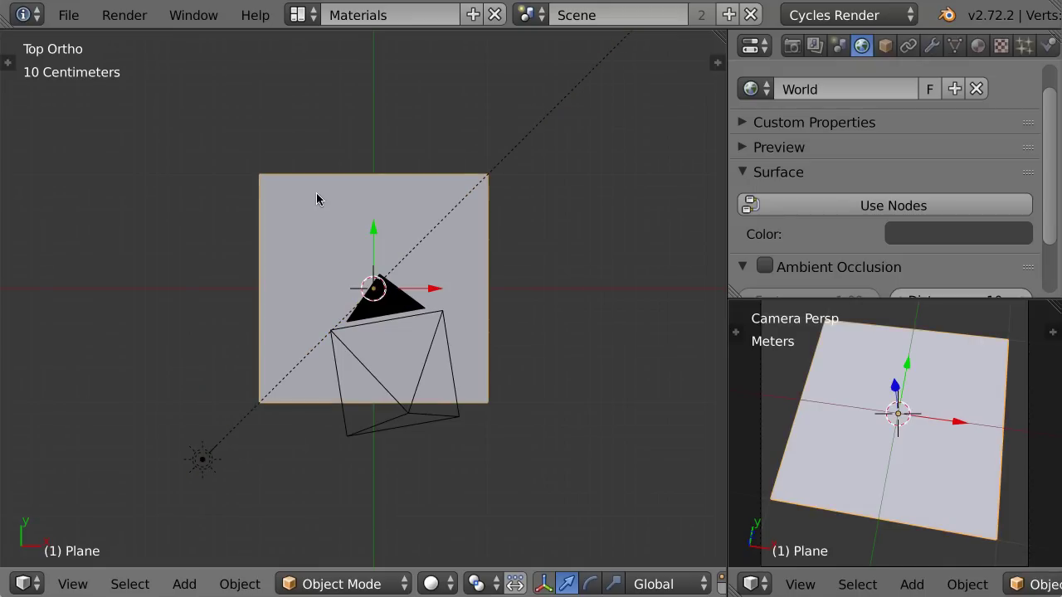
{"action": "key", "text": "Tab"}
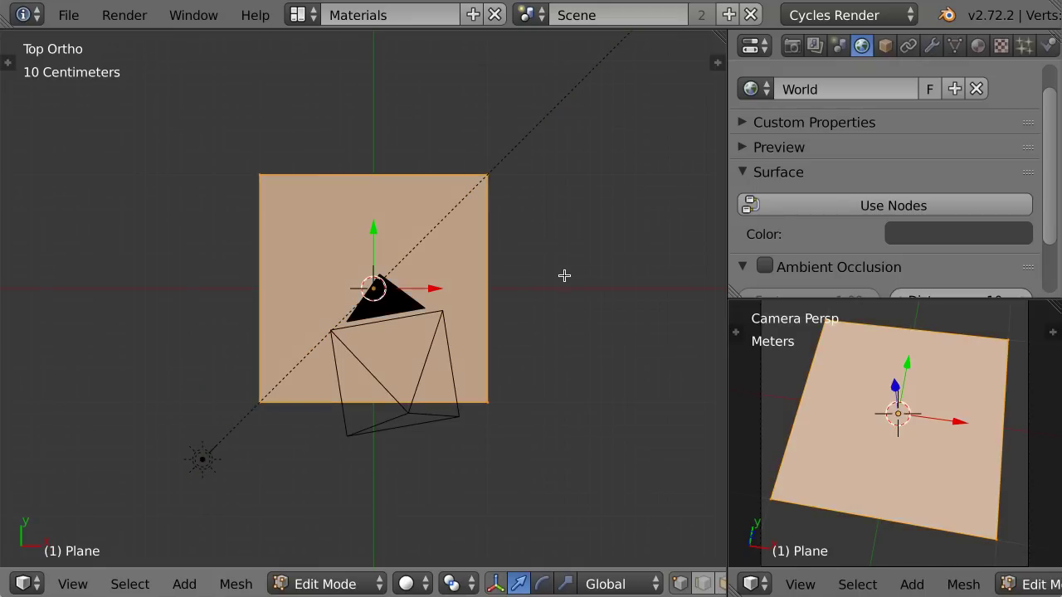
{"action": "key", "text": "z"}
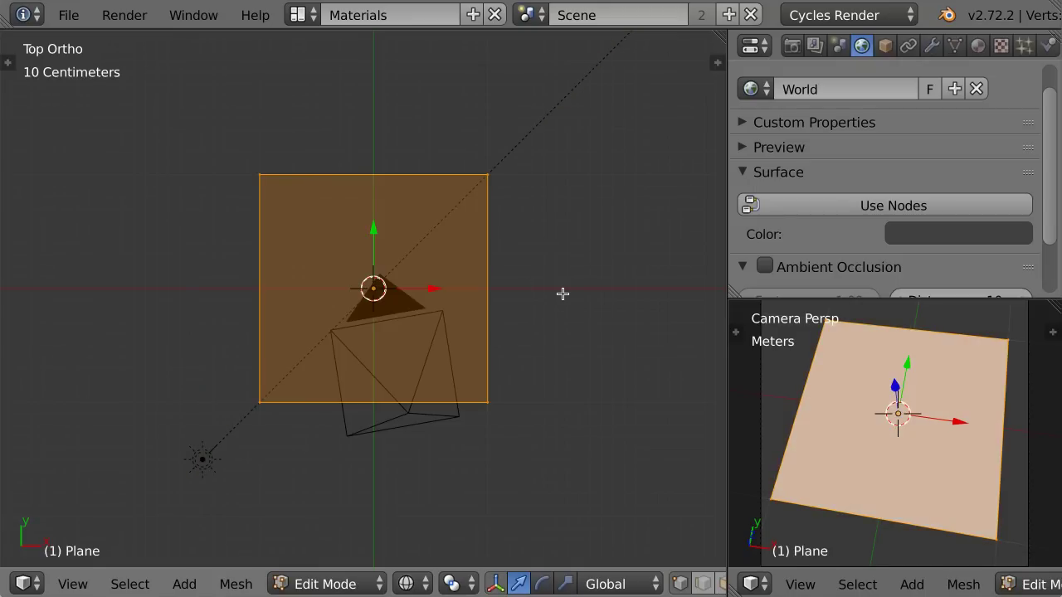
{"action": "key", "text": "Tab"}
Check the sun lamp from front, side and top views, then show the plane's material nodes
{"action": "right_click", "coordinate": [209, 458]}
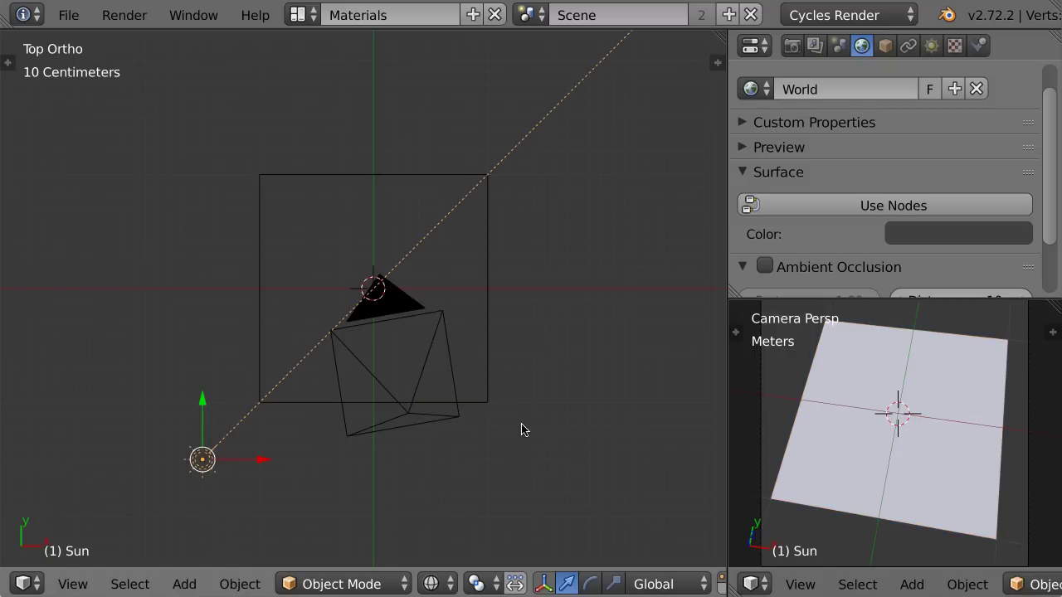
{"action": "key", "text": "KP_1"}
{"action": "key", "text": "KP_3"}
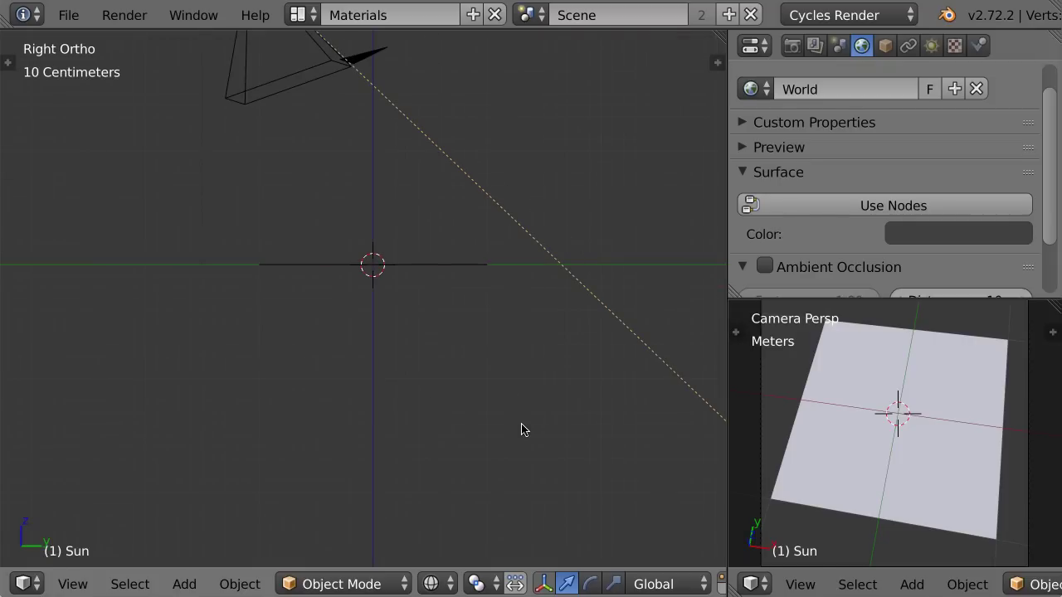
{"action": "key", "text": "KP_7"}
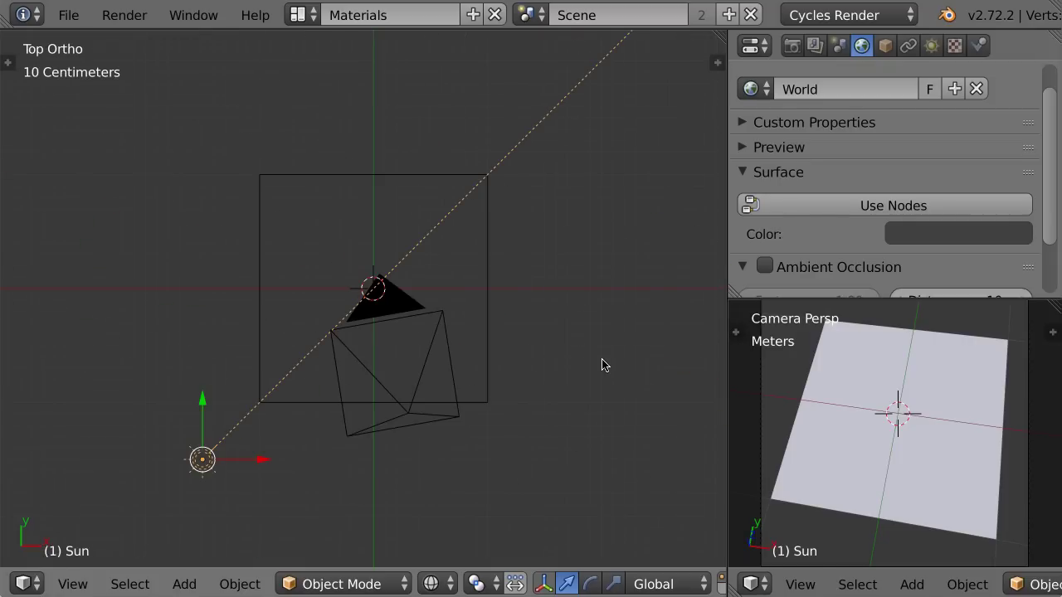
{"action": "right_click", "coordinate": [490, 346]}
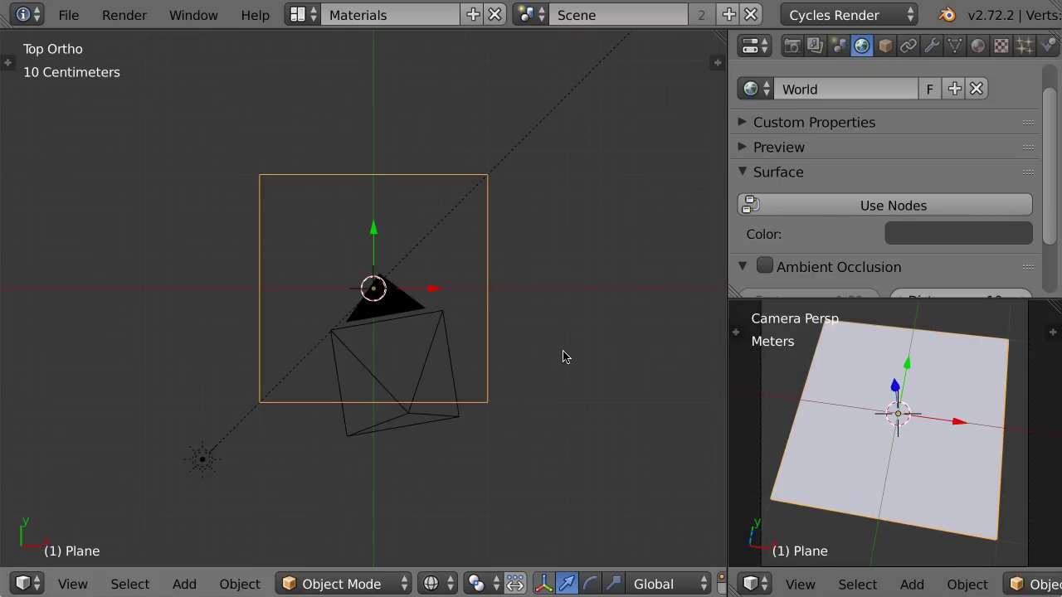
{"action": "key", "text": "shift+F3"}
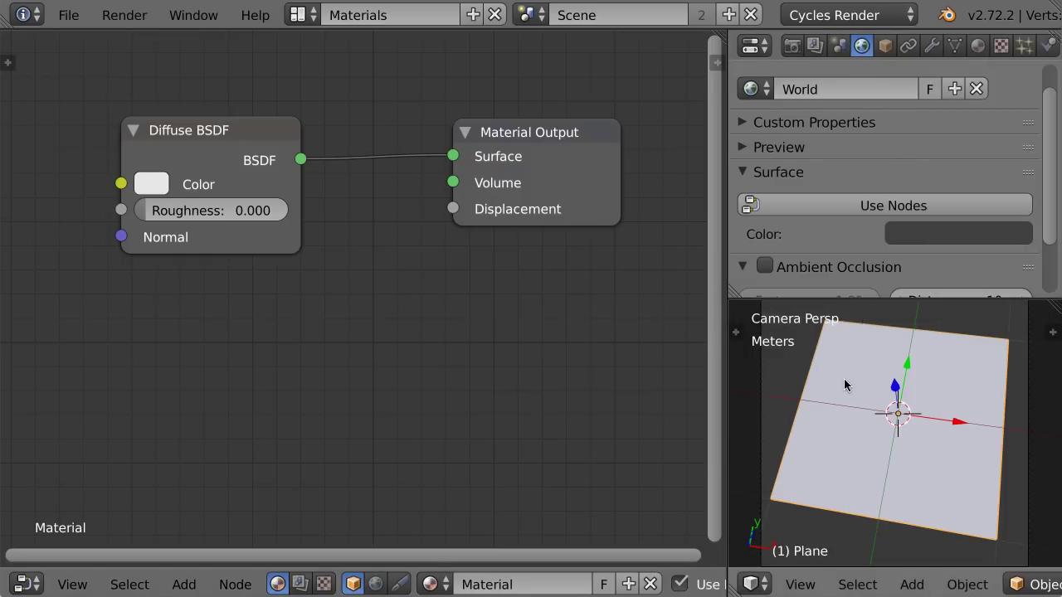
Switch the camera view to rendered Cycles shading and briefly check the normal-map image folder
{"action": "key", "text": "shift+z"}
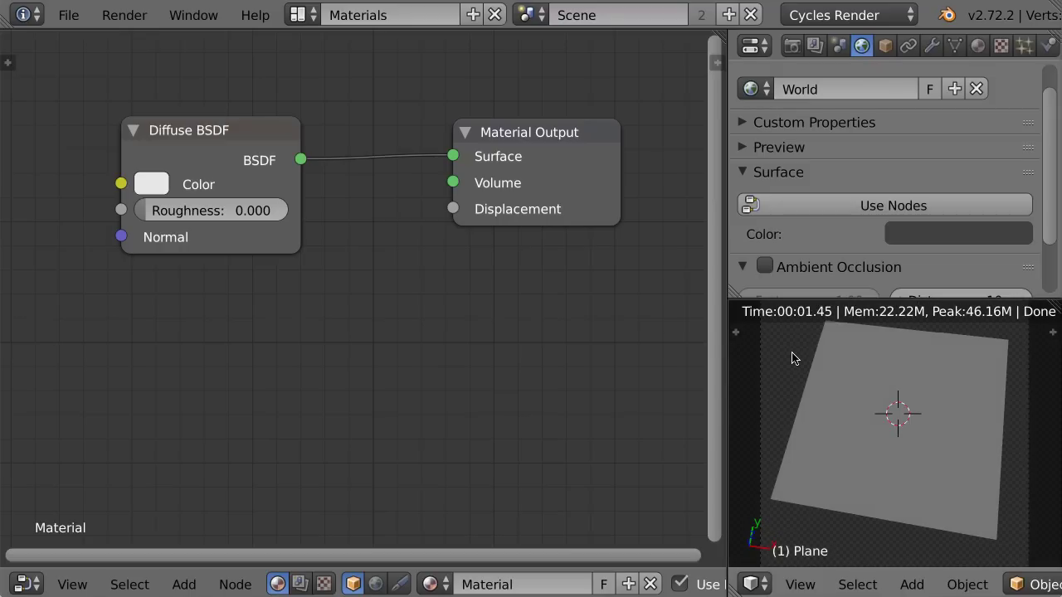
{"action": "key", "text": "super+Tab"}
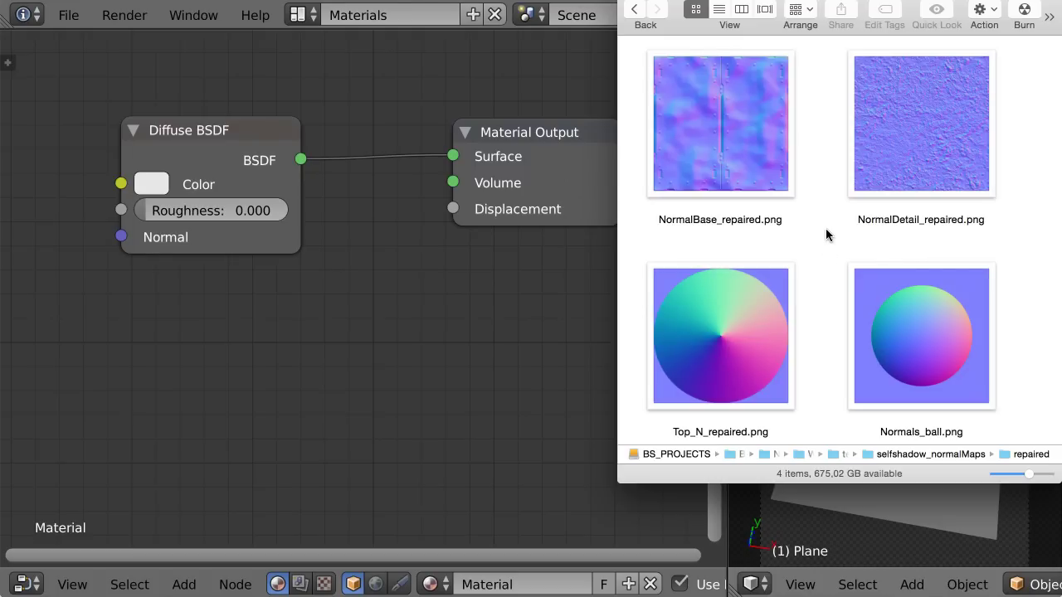
{"action": "key", "text": "super+Tab"}
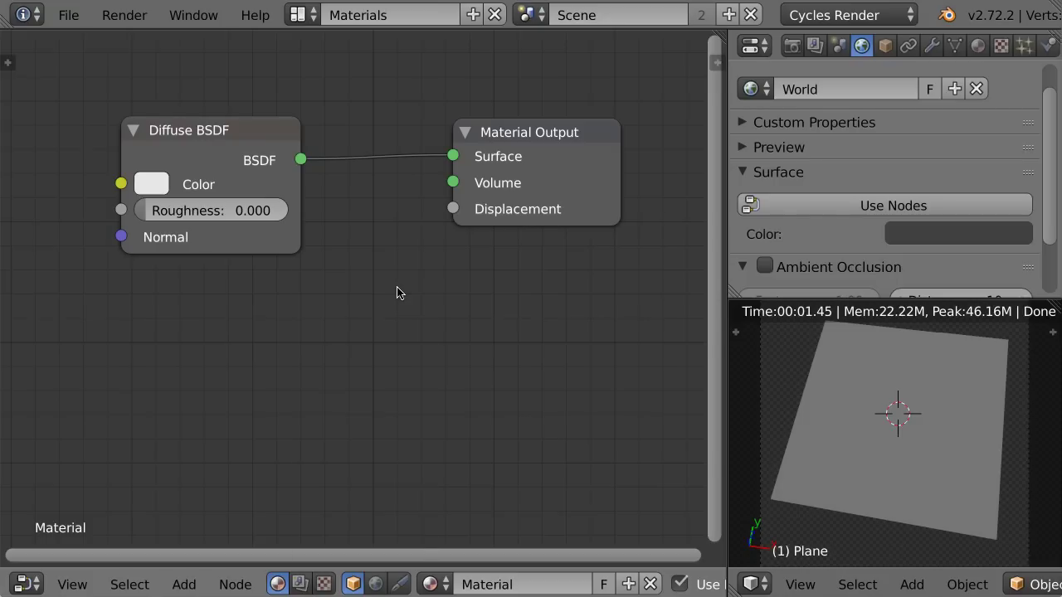
Add an Image Texture node and load NormalDetail_repaired.png into it
{"action": "key", "text": "shift+a"}
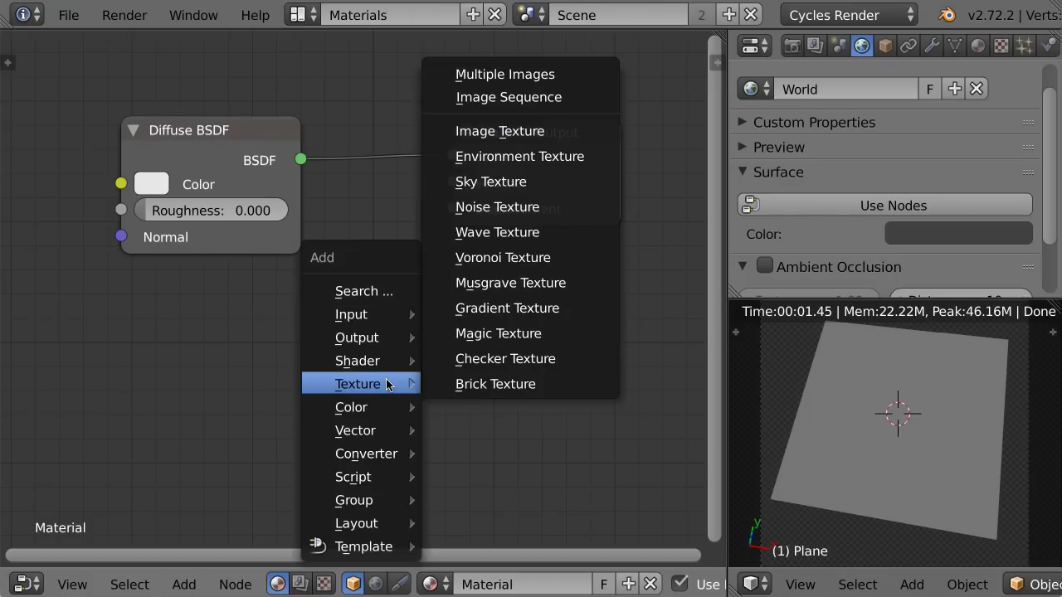
{"action": "left_click", "coordinate": [537, 130]}
{"action": "left_click", "coordinate": [412, 362]}
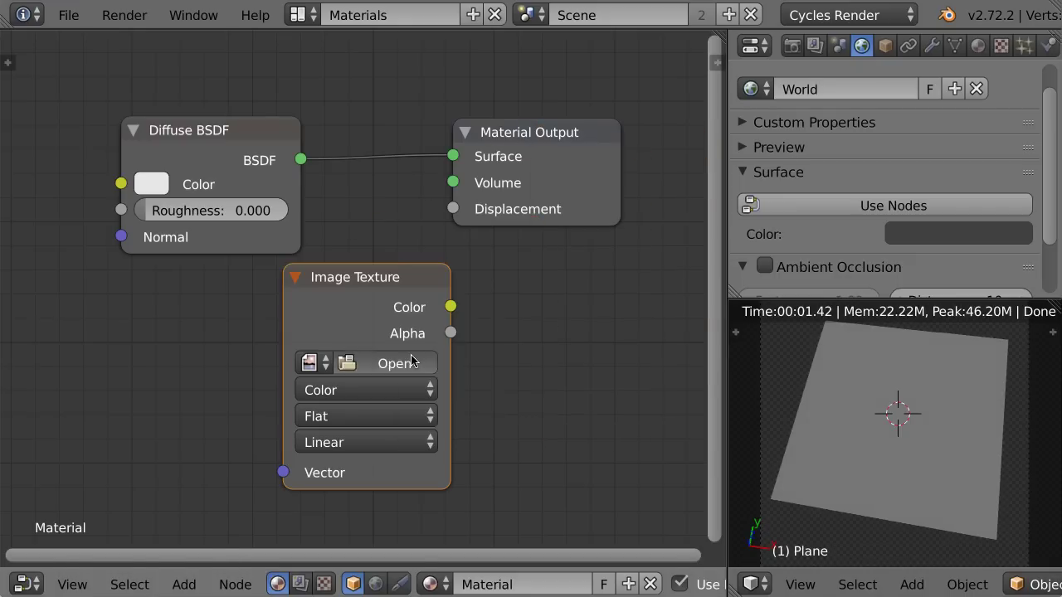
{"action": "left_click", "coordinate": [411, 362]}
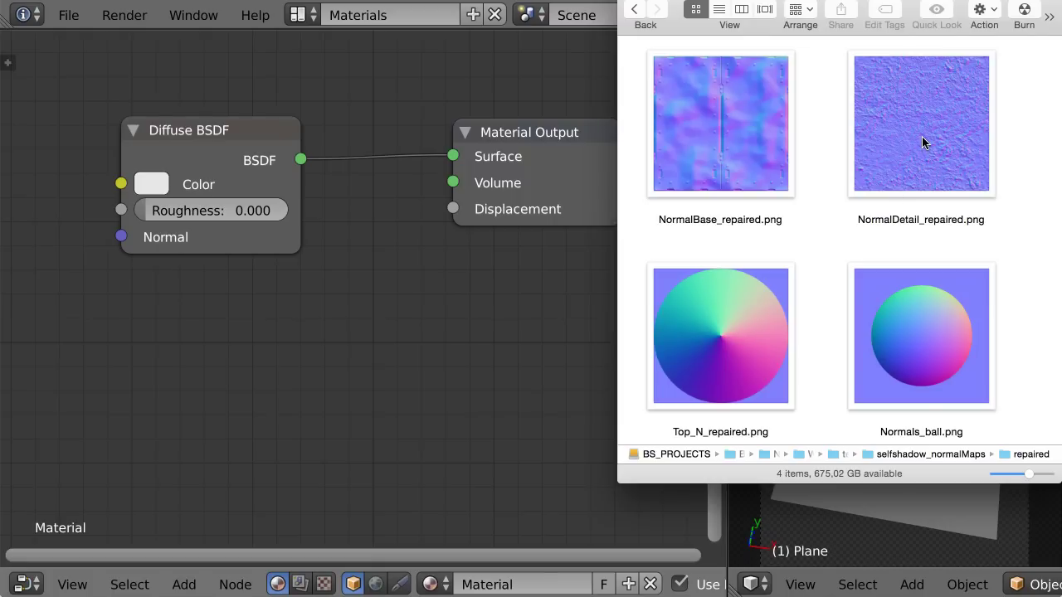
{"action": "mouse_move", "coordinate": [921, 137]}
{"action": "left_mouse_down"}
{"action": "mouse_move", "coordinate": [454, 301]}
{"action": "mouse_move", "coordinate": [378, 348]}
{"action": "left_mouse_up"}
Move the Image Texture node to the left of the Diffuse BSDF
{"action": "scroll", "coordinate": [597, 330], "scroll_direction": "down", "scroll_amount": 2}
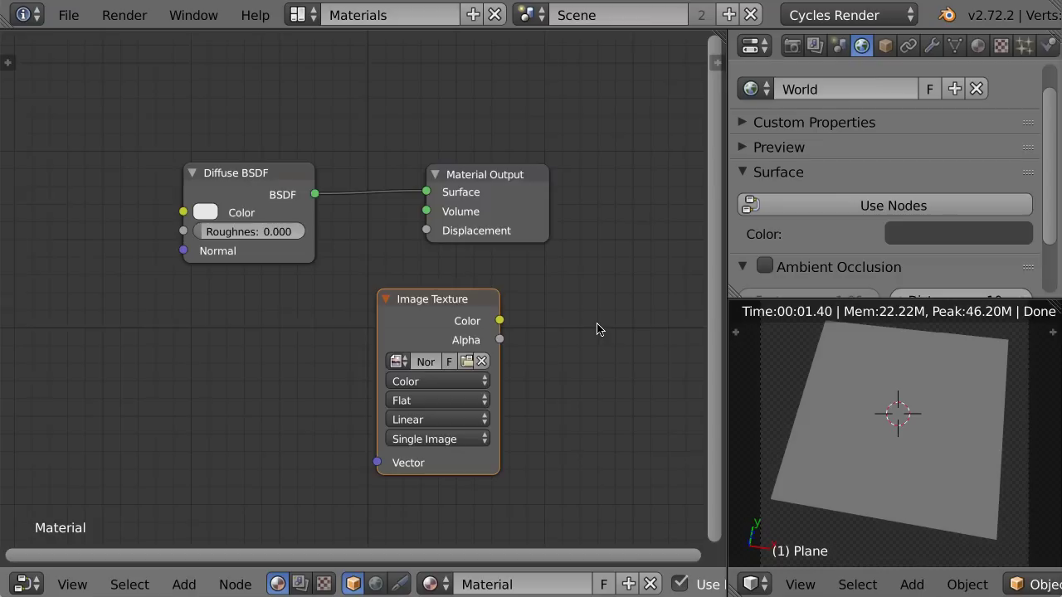
{"action": "scroll", "coordinate": [597, 329], "scroll_direction": "down", "scroll_amount": 2}
{"action": "middle_click_drag", "start_coordinate": [509, 341], "coordinate": [639, 325]}
{"action": "key", "text": "g"}
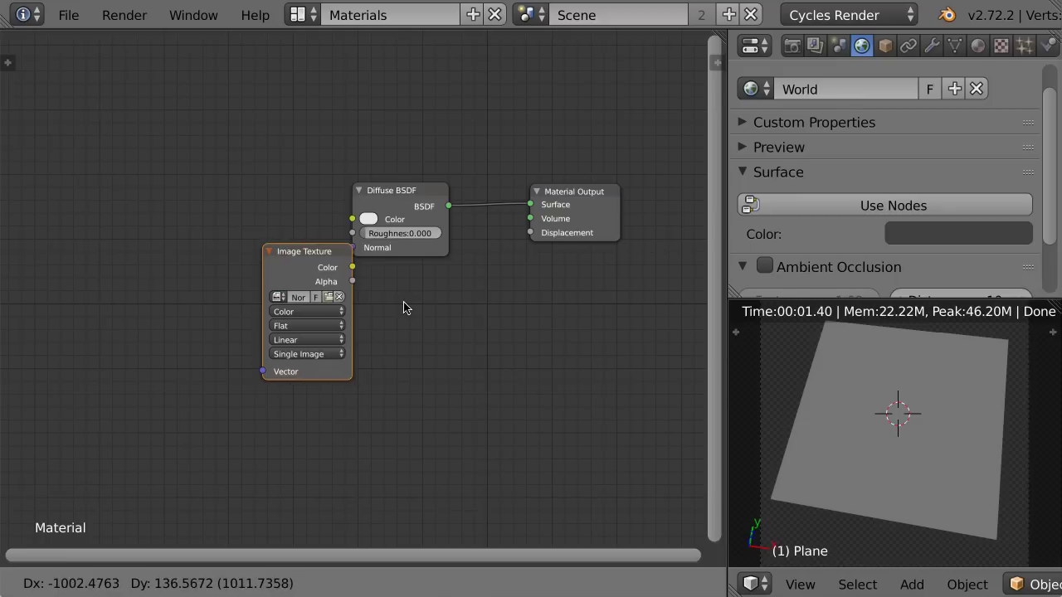
{"action": "left_click", "coordinate": [267, 236]}
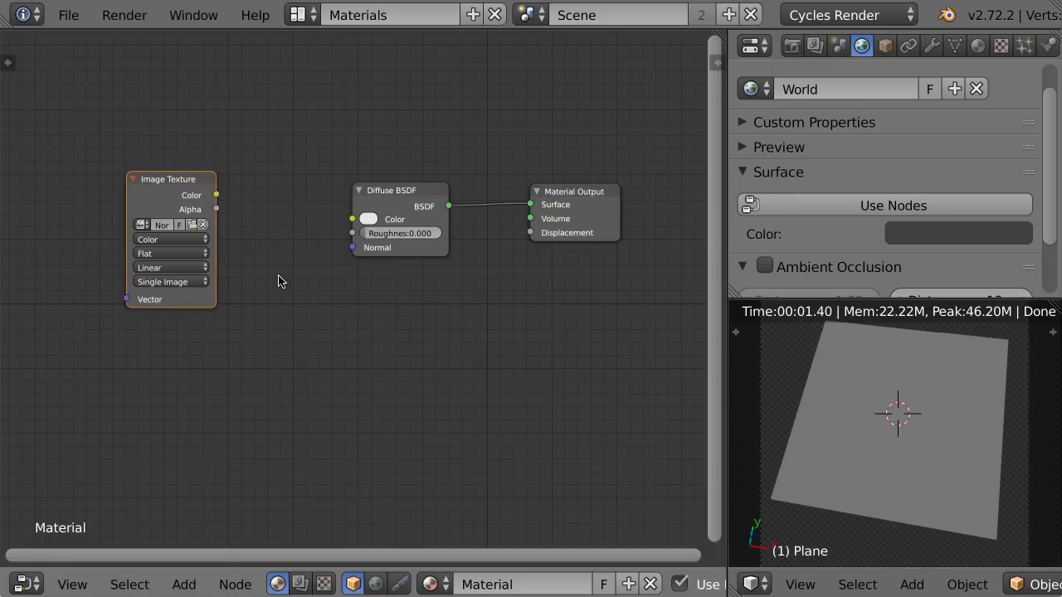
Set the Image Texture node's color space to Non-Color Data
{"action": "key", "text": "KP_Decimal"}
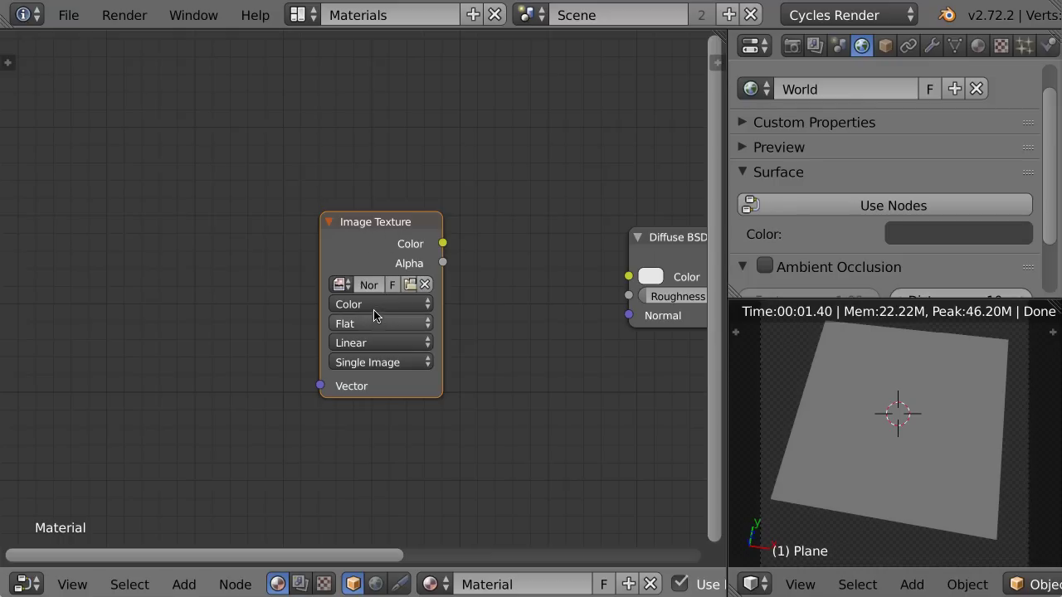
{"action": "left_click", "coordinate": [401, 308]}
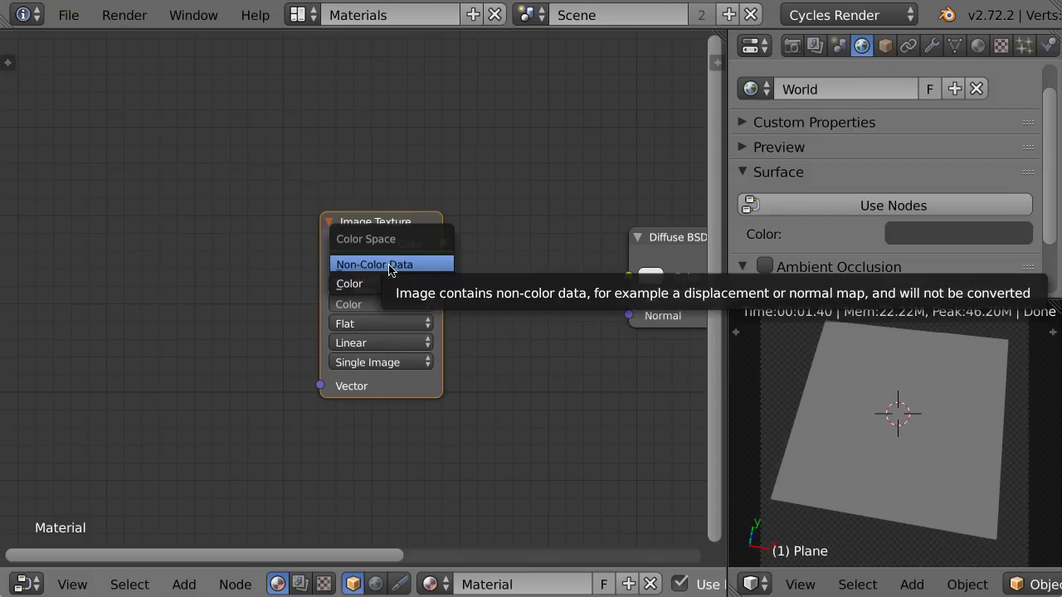
{"action": "left_click", "coordinate": [390, 265]}
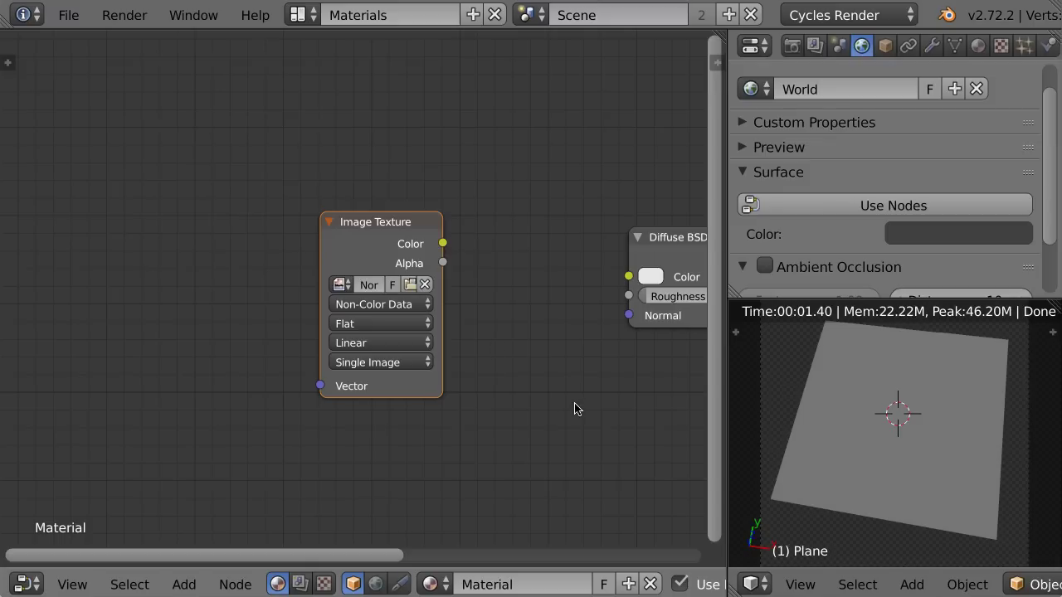
{"action": "middle_click_drag", "start_coordinate": [491, 346], "coordinate": [361, 343]}
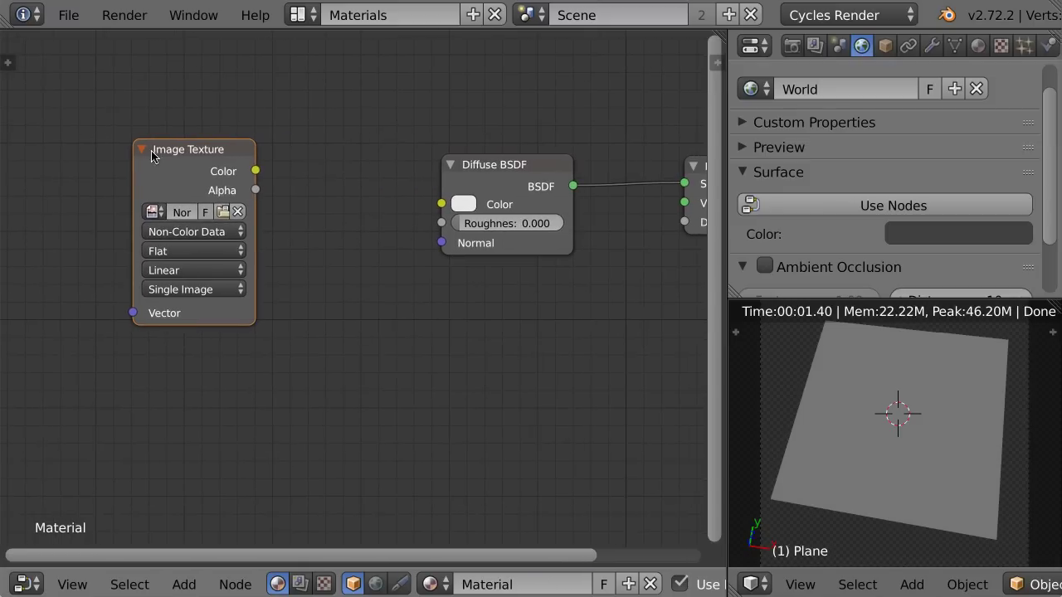
Add a Normal Map node linking image Color to Diffuse BSDF Normal, and preview the NormalDetail image
{"action": "key", "text": "shift+a"}
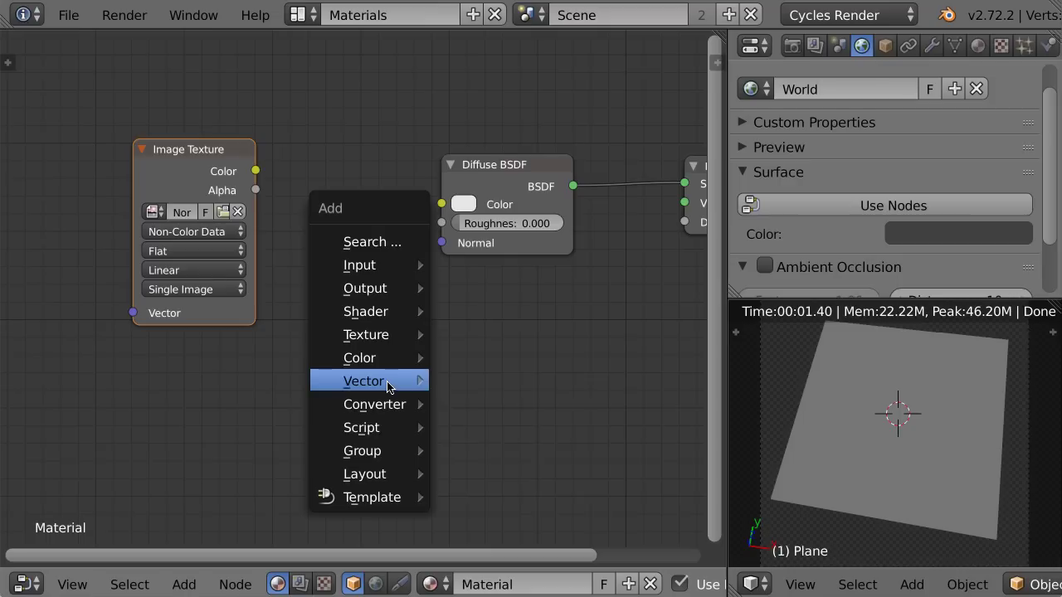
{"action": "mouse_move", "coordinate": [365, 381]}
{"action": "left_click", "coordinate": [500, 429]}
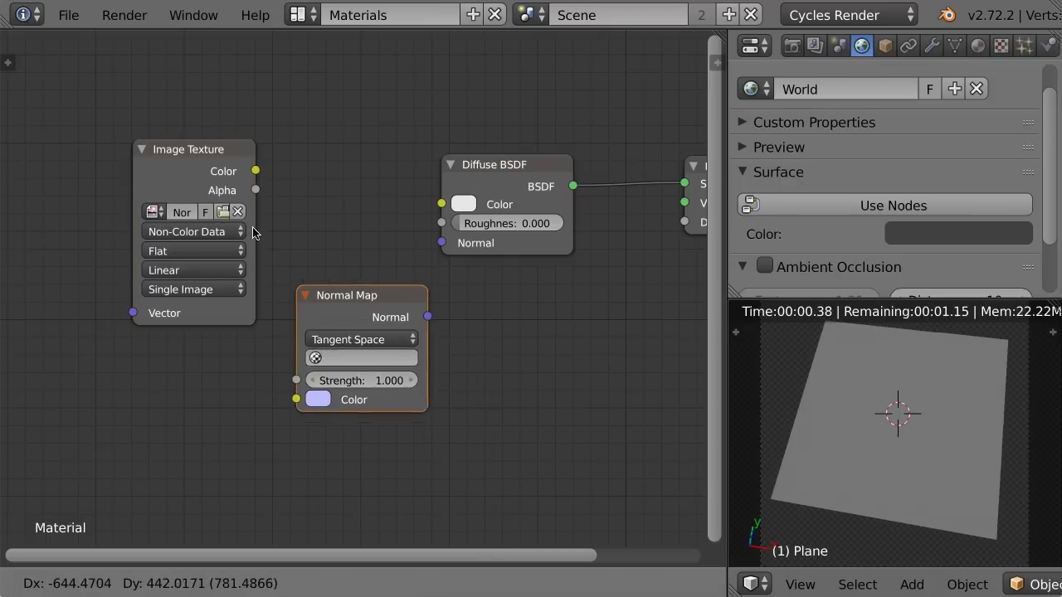
{"action": "left_click", "coordinate": [287, 153]}
{"action": "left_click_drag", "start_coordinate": [200, 111], "coordinate": [530, 327]}
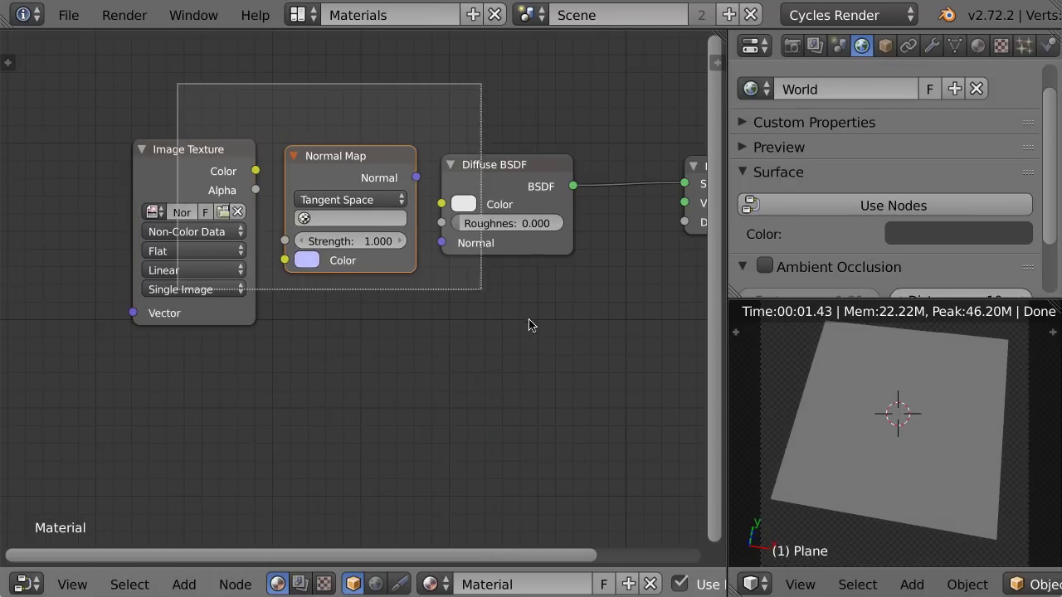
{"action": "key", "text": "f"}
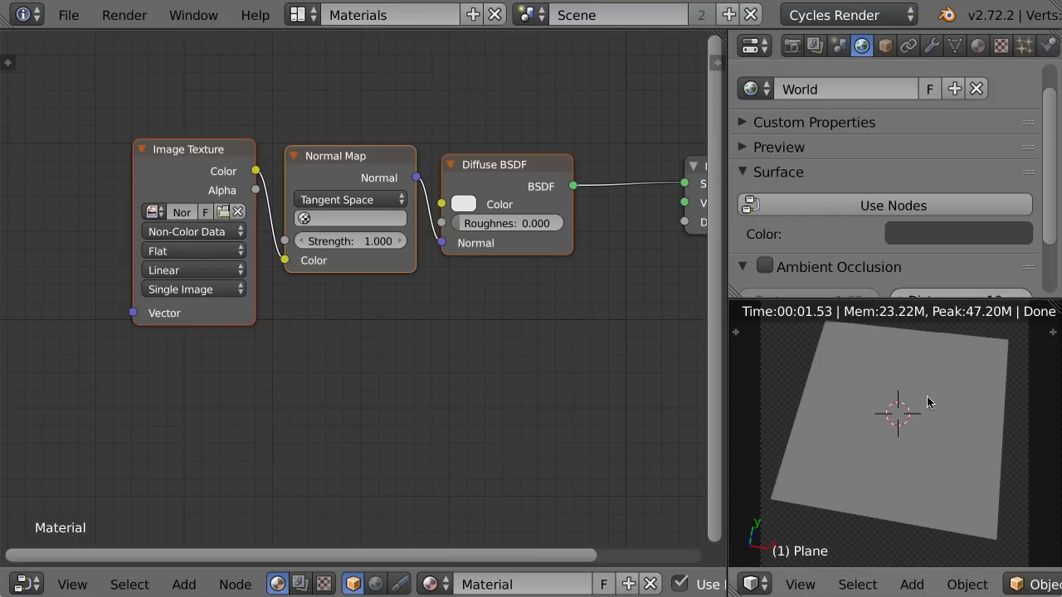
{"action": "key", "text": "shift+F10"}
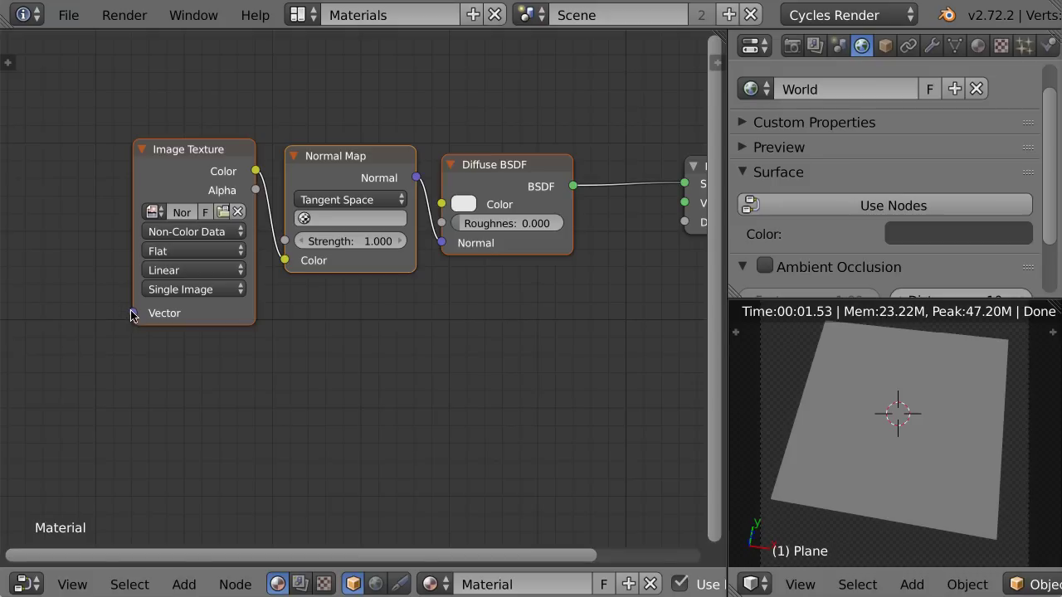
{"action": "left_click_drag", "start_coordinate": [132, 314], "coordinate": [73, 271]}
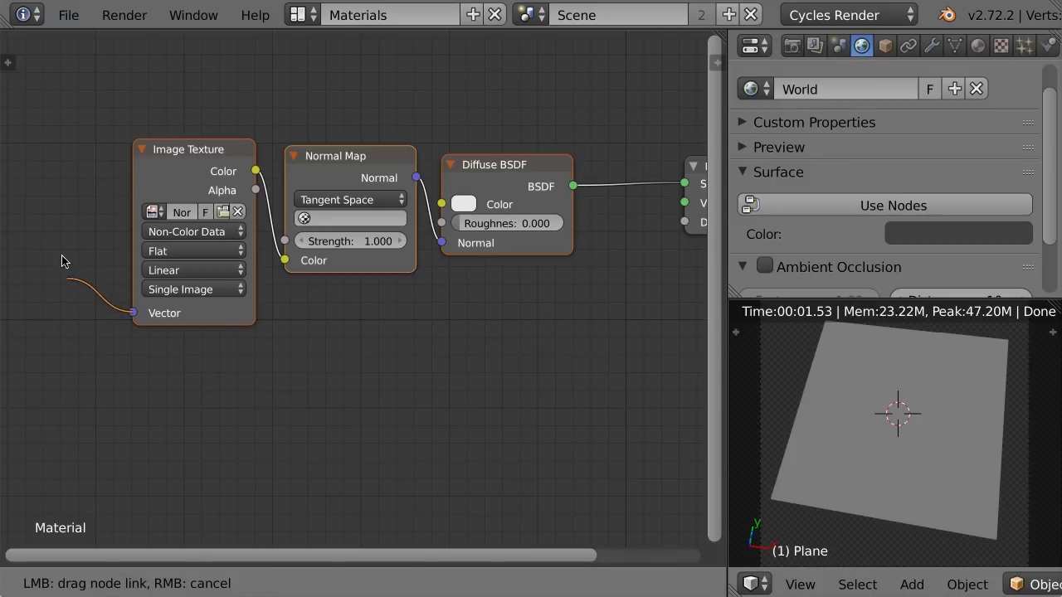
Remove the stray Vector link, UV-unwrap the plane in Edit Mode, and return to rendered shading
{"action": "left_click_drag", "start_coordinate": [73, 270], "coordinate": [63, 302]}
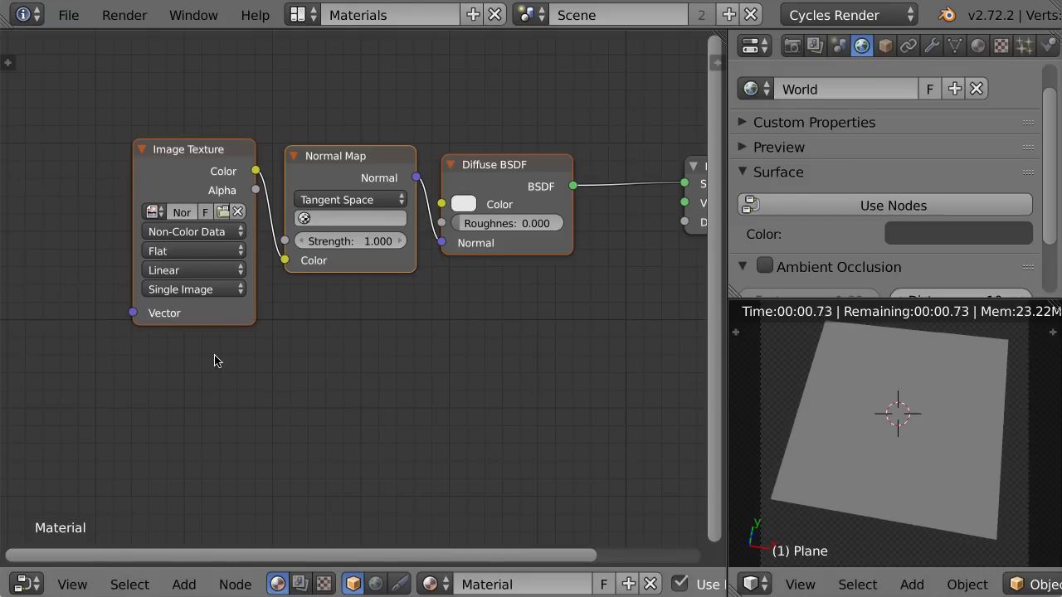
{"action": "scroll", "coordinate": [332, 348], "scroll_direction": "up", "scroll_amount": 1}
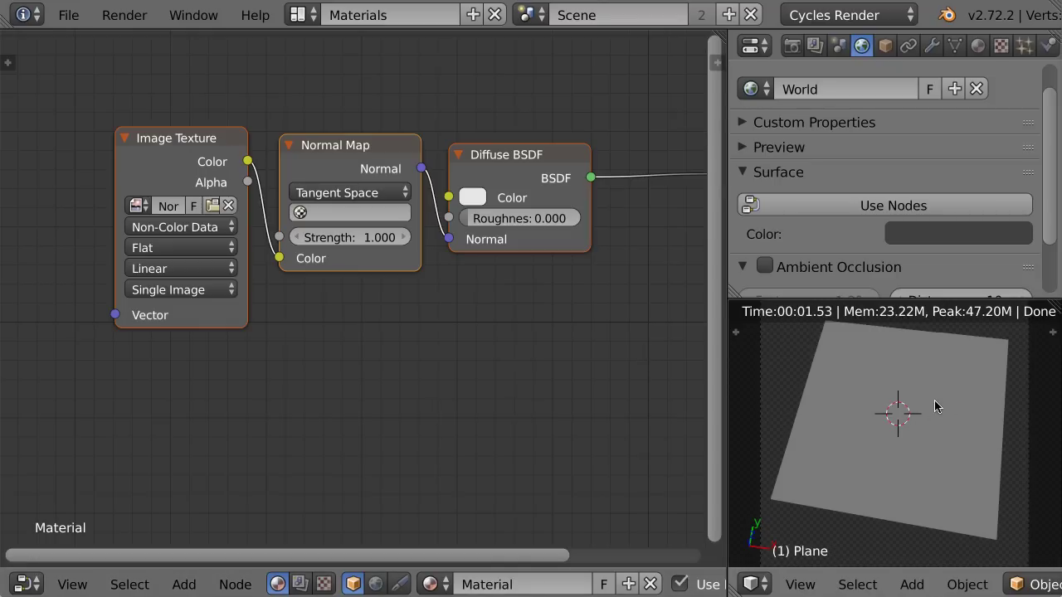
{"action": "key", "text": "z"}
{"action": "key", "text": "Tab"}
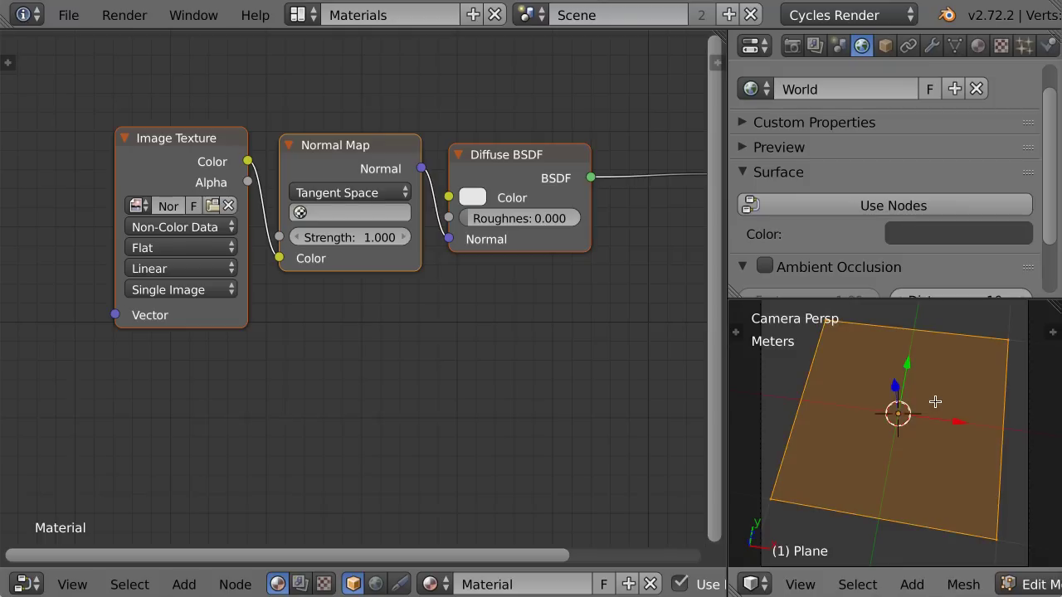
{"action": "key", "text": "u"}
{"action": "left_click", "coordinate": [921, 336]}
{"action": "key", "text": "Tab"}
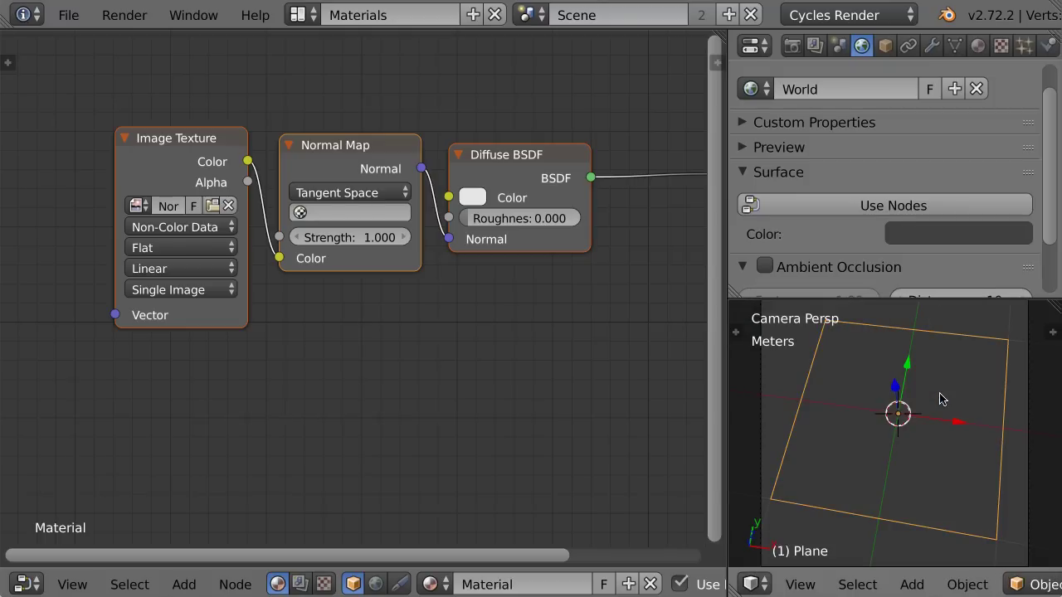
{"action": "key", "text": "shift+z"}
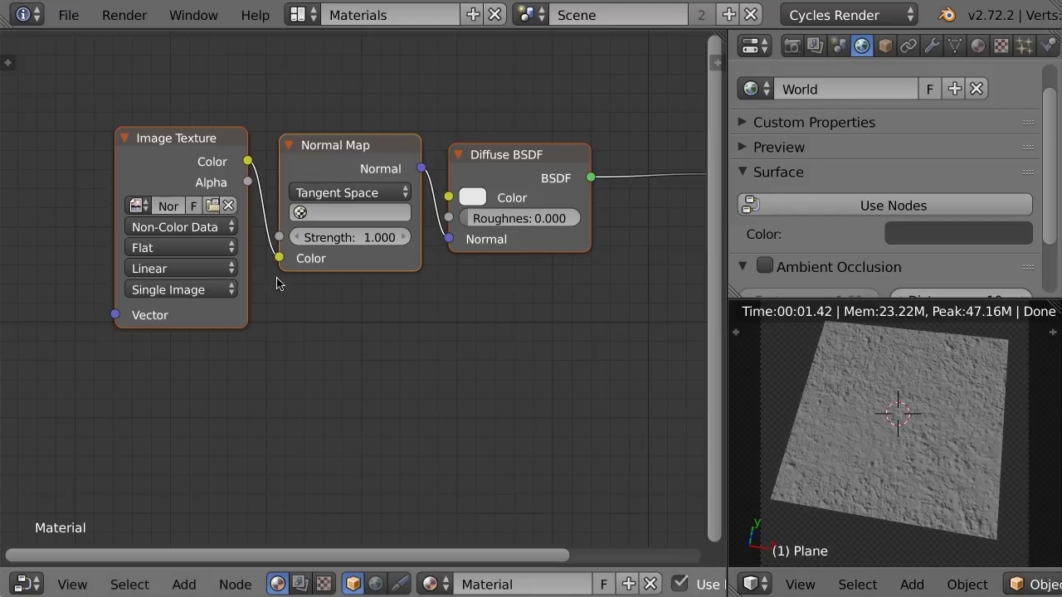
Load NormalBase_repaired.png into the Image Texture using the thumbnail file browser
{"action": "left_click", "coordinate": [212, 204]}
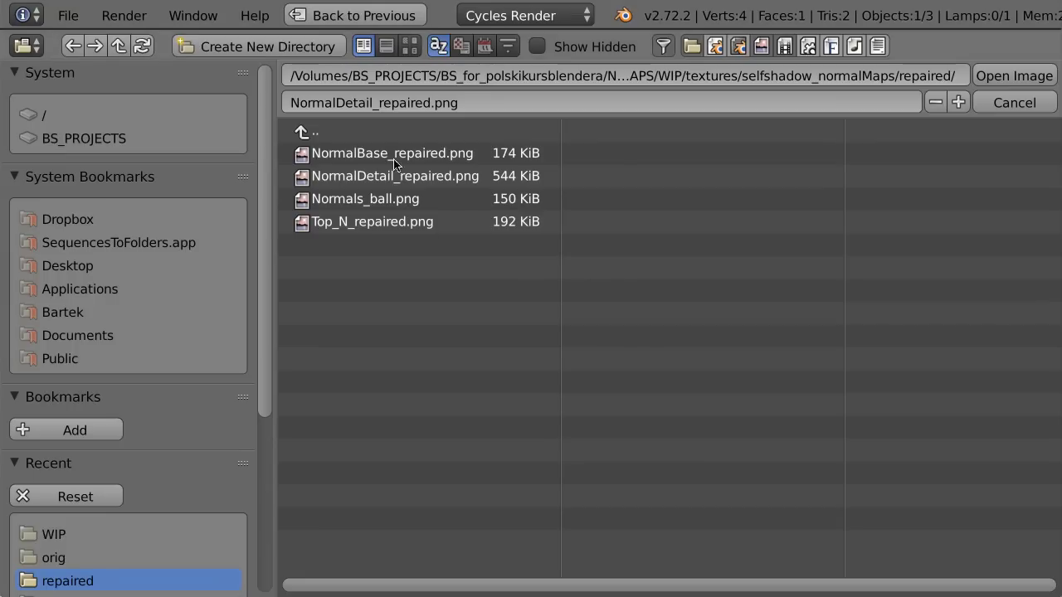
{"action": "left_click", "coordinate": [410, 46]}
{"action": "left_click", "coordinate": [626, 183]}
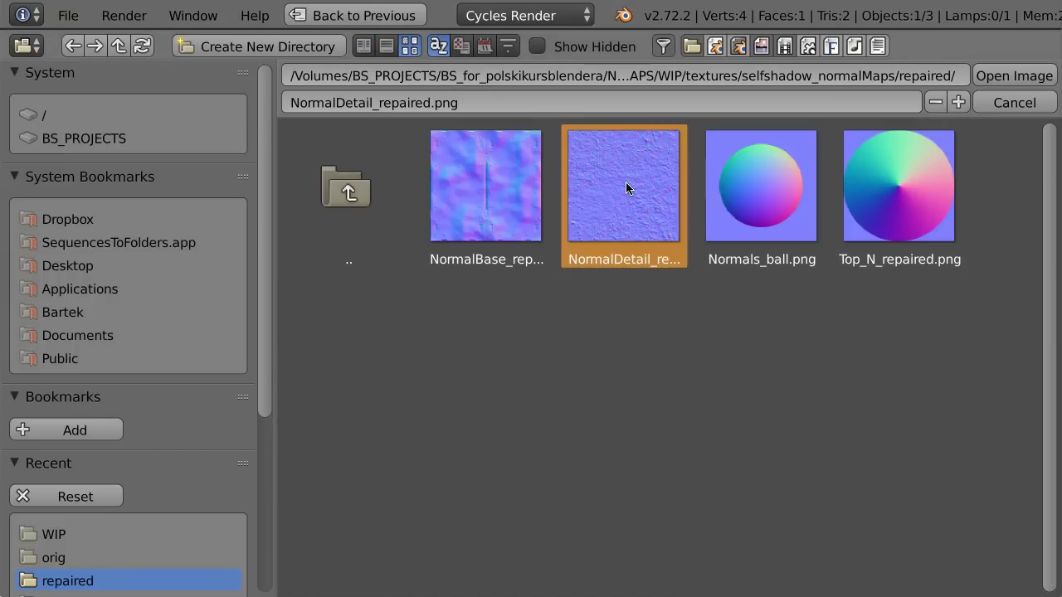
{"action": "left_click", "coordinate": [456, 175]}
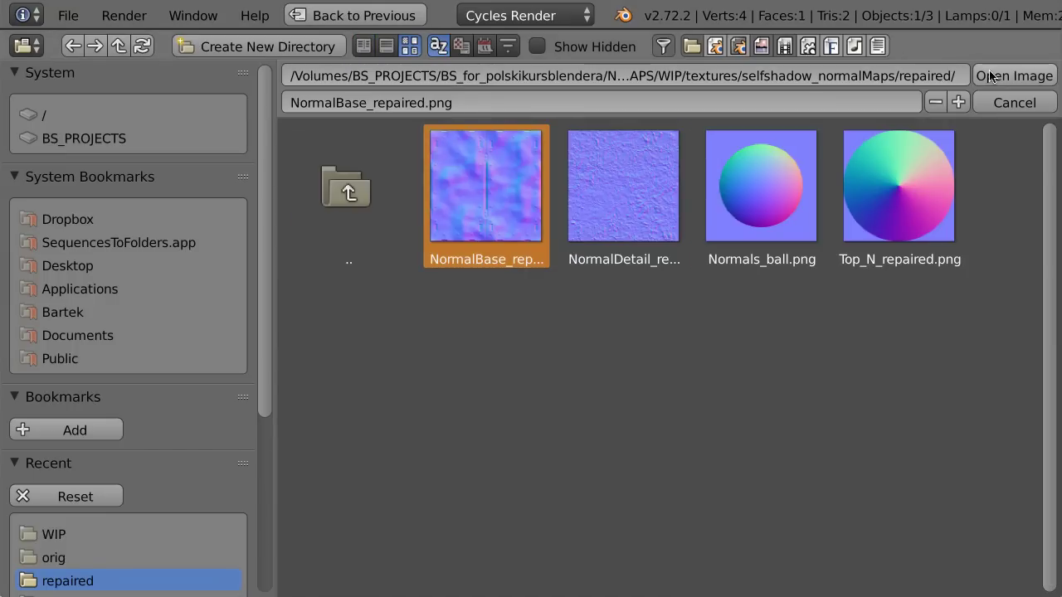
{"action": "left_click", "coordinate": [1014, 75]}
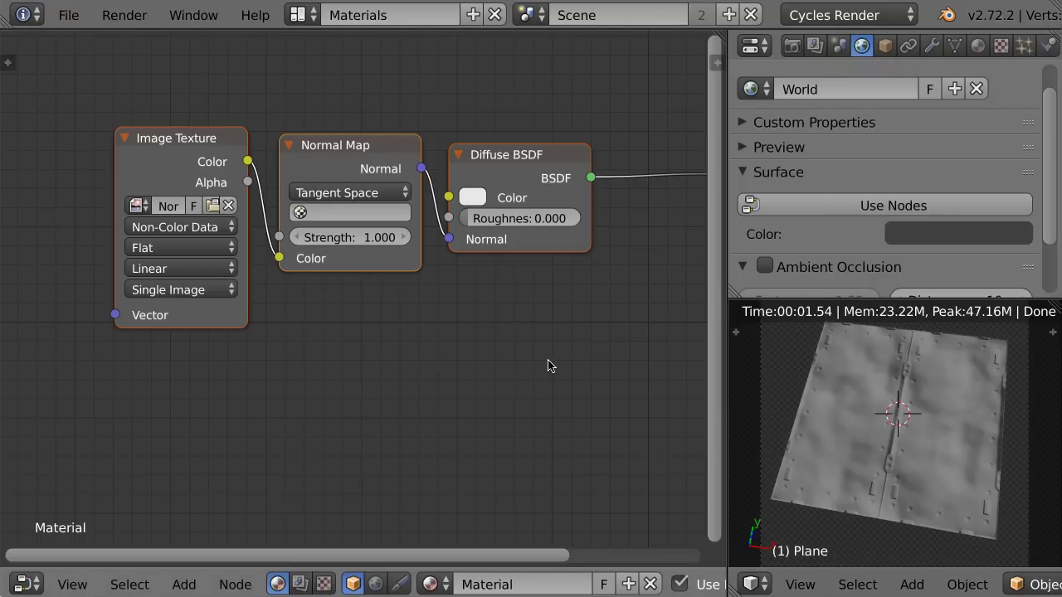
Try Normals_ball.png, then load Top_N_repaired.png into the Image Texture
{"action": "left_click", "coordinate": [209, 203]}
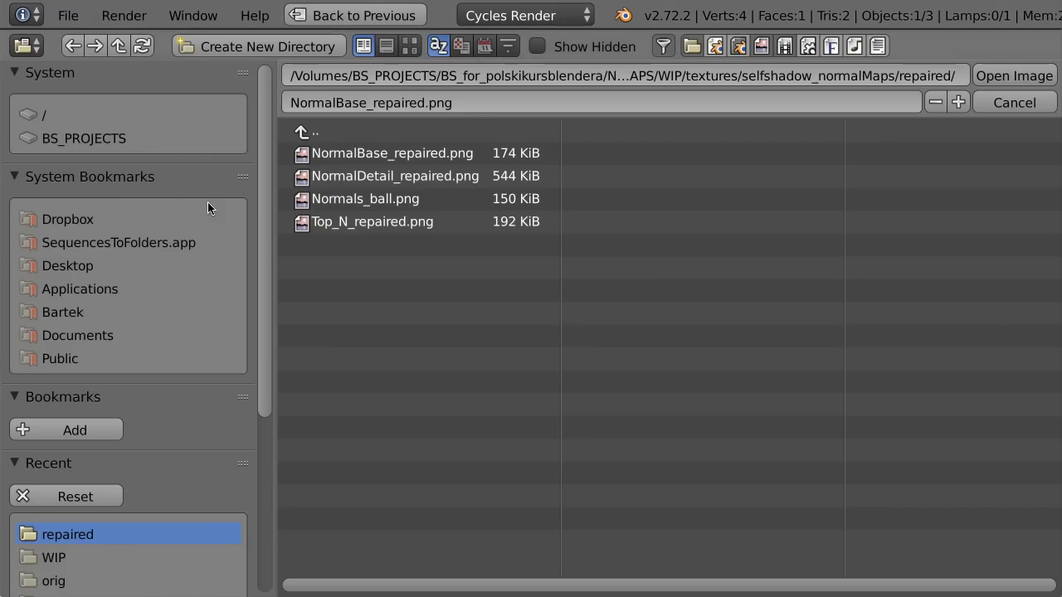
{"action": "double_click", "coordinate": [764, 196]}
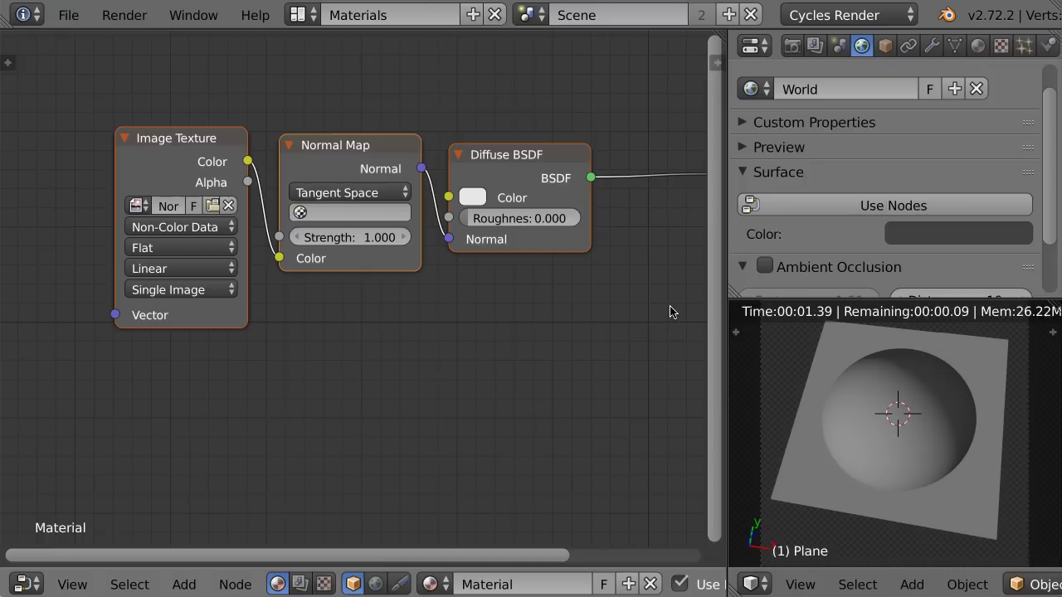
{"action": "left_click", "coordinate": [212, 206]}
{"action": "left_click", "coordinate": [918, 211]}
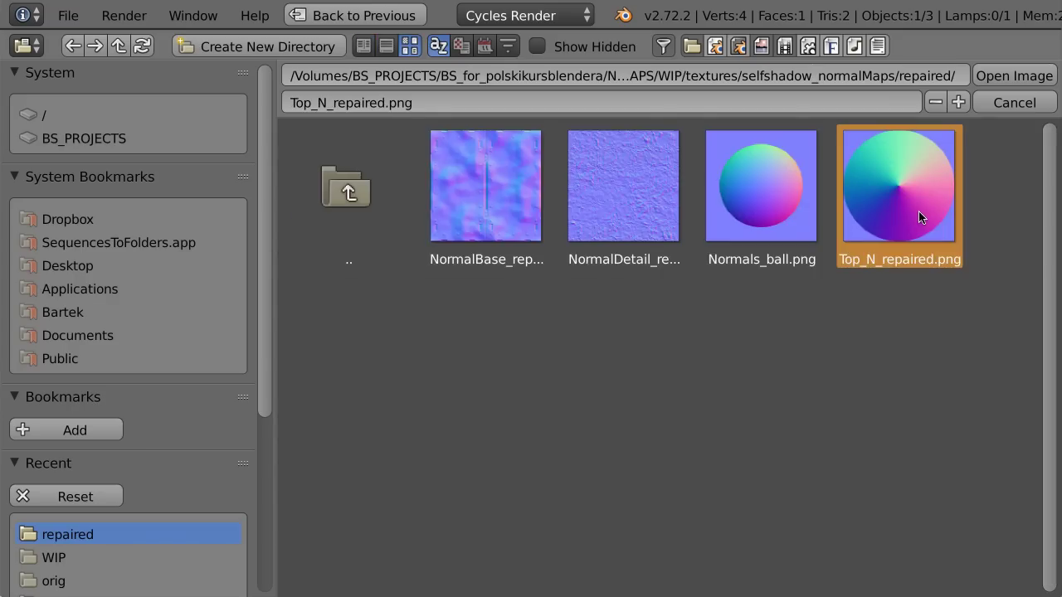
{"action": "double_click", "coordinate": [918, 210]}
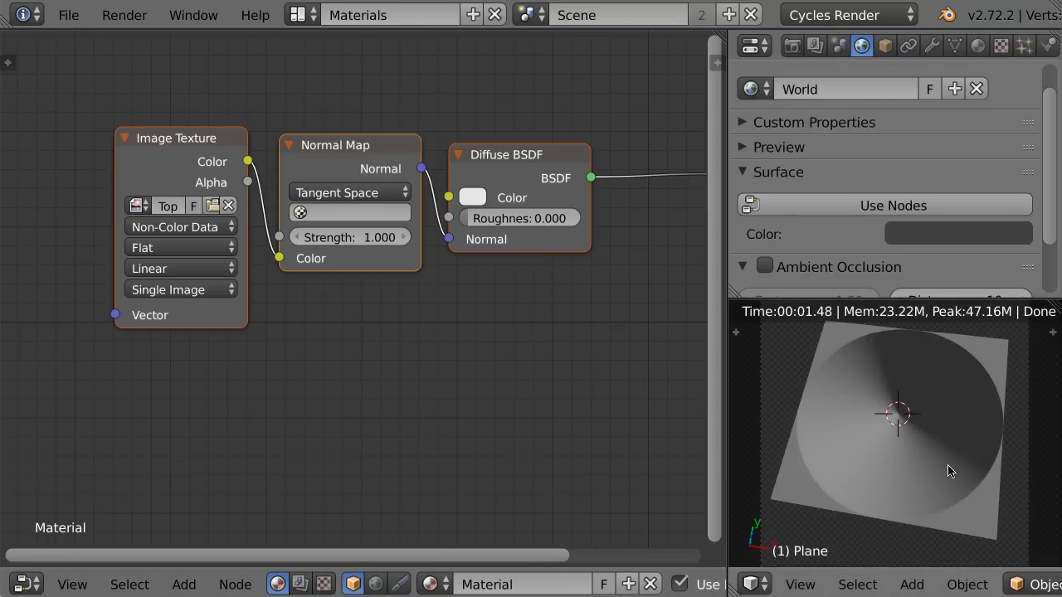
{"action": "mouse_move", "coordinate": [910, 469]}
{"action": "middle_mouse_down"}
{"action": "mouse_move", "coordinate": [919, 388]}
{"action": "mouse_move", "coordinate": [901, 429]}
{"action": "middle_mouse_up"}
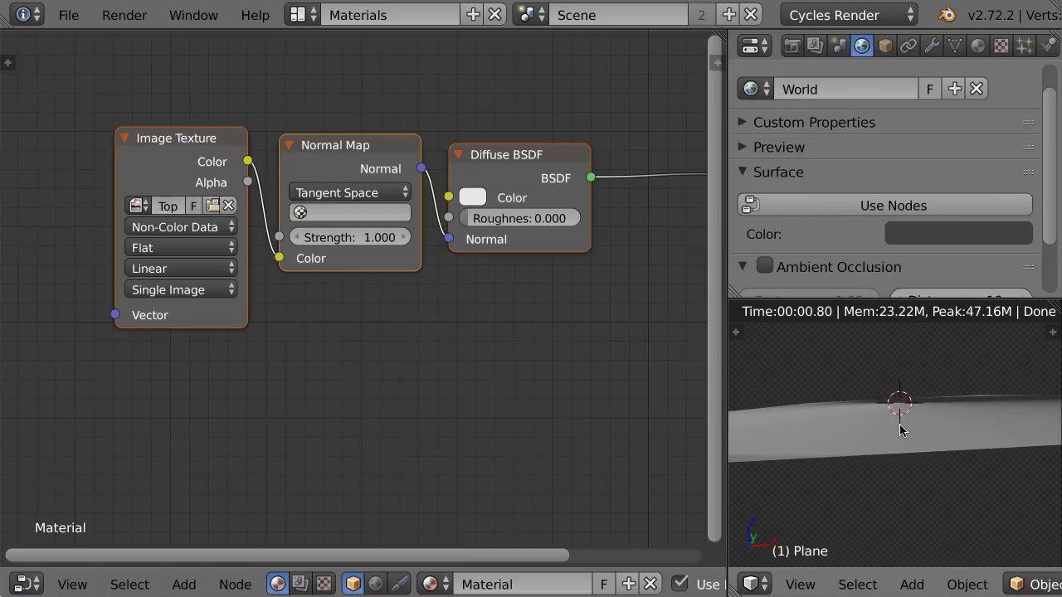
{"action": "middle_click_drag", "start_coordinate": [907, 408], "coordinate": [903, 407]}
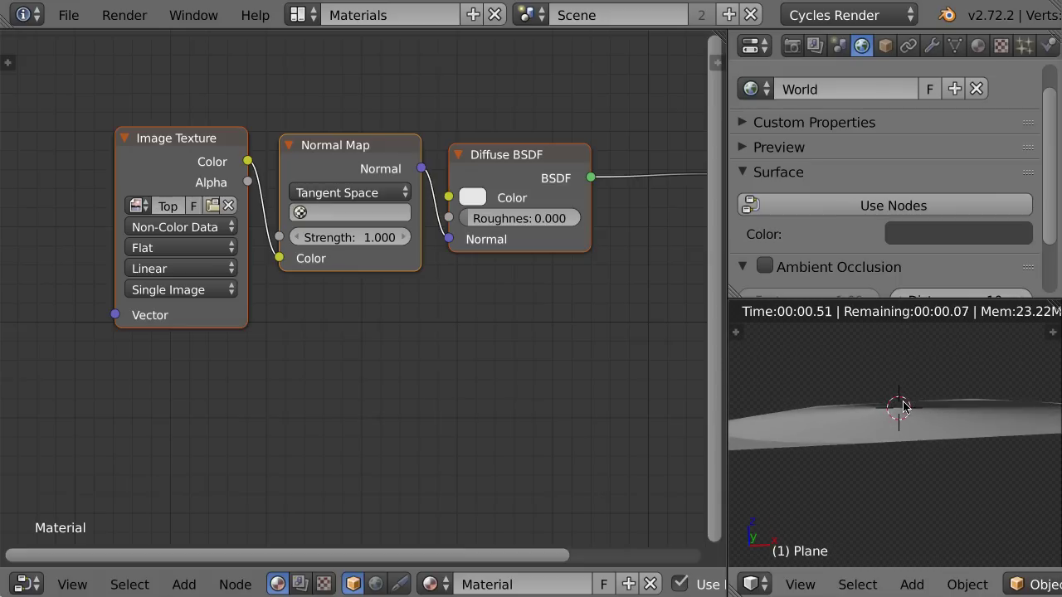
{"action": "key", "text": "KP_7"}
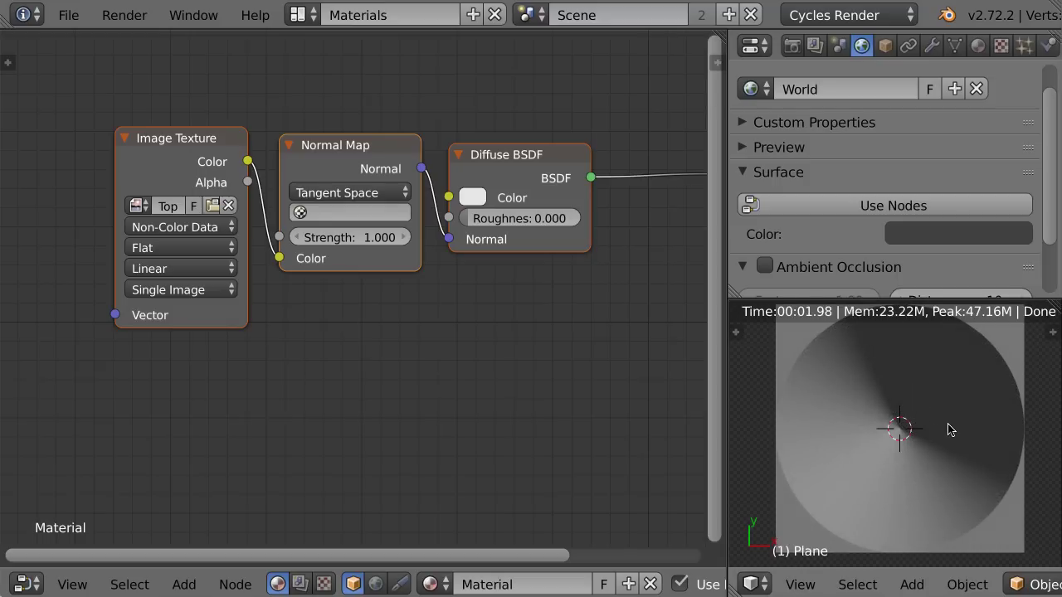
{"action": "scroll", "coordinate": [951, 429], "scroll_direction": "down", "scroll_amount": 1}
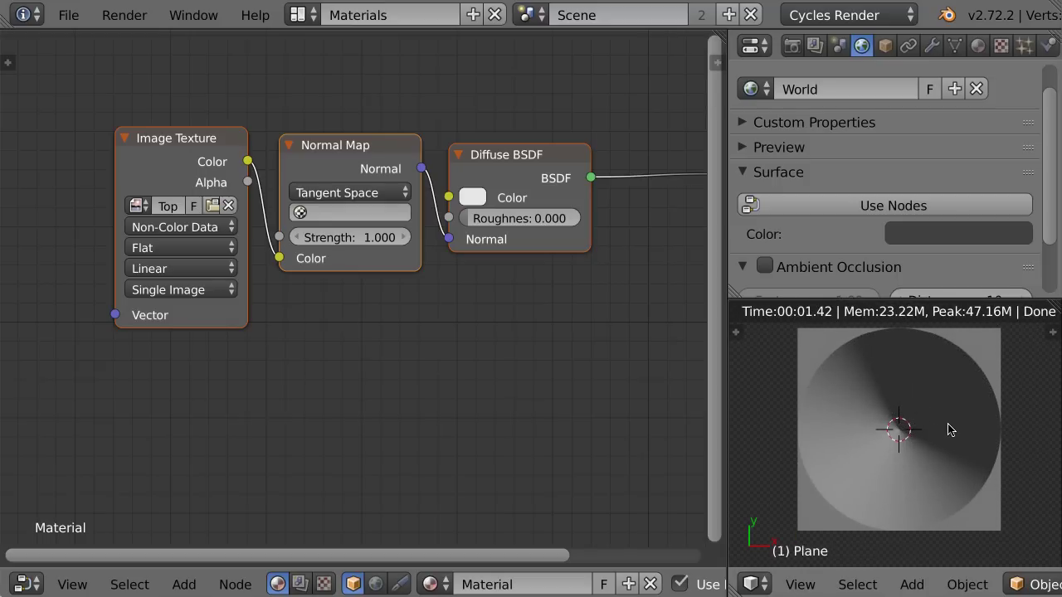
{"action": "key", "text": "KP_2"}
{"action": "key", "text": "KP_4"}
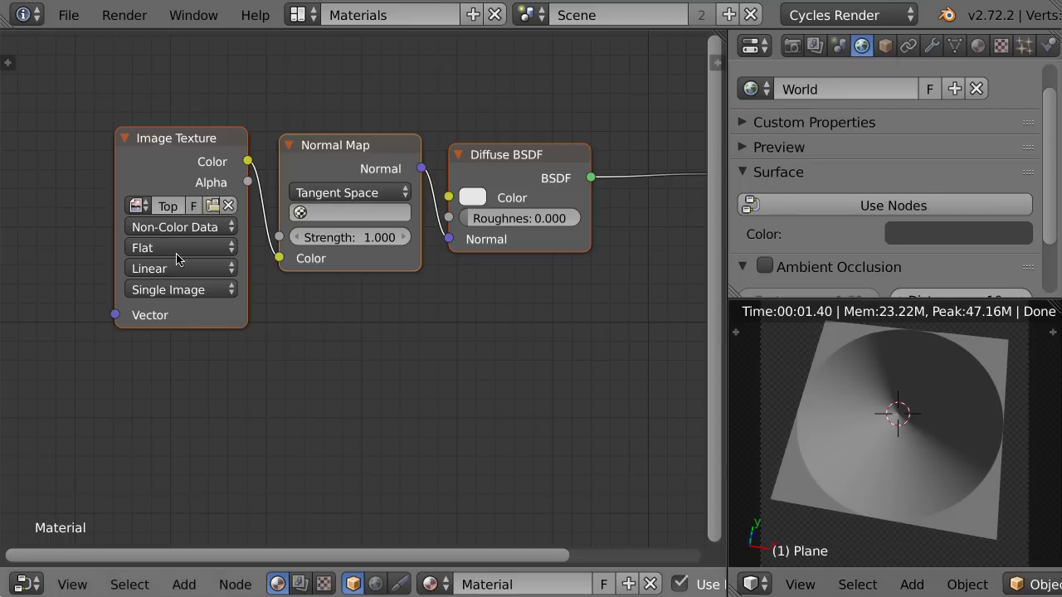
Load the original Top_N.png into the Image Texture and show a top 3D view on the left
{"action": "left_click", "coordinate": [213, 207]}
{"action": "left_click", "coordinate": [792, 221]}
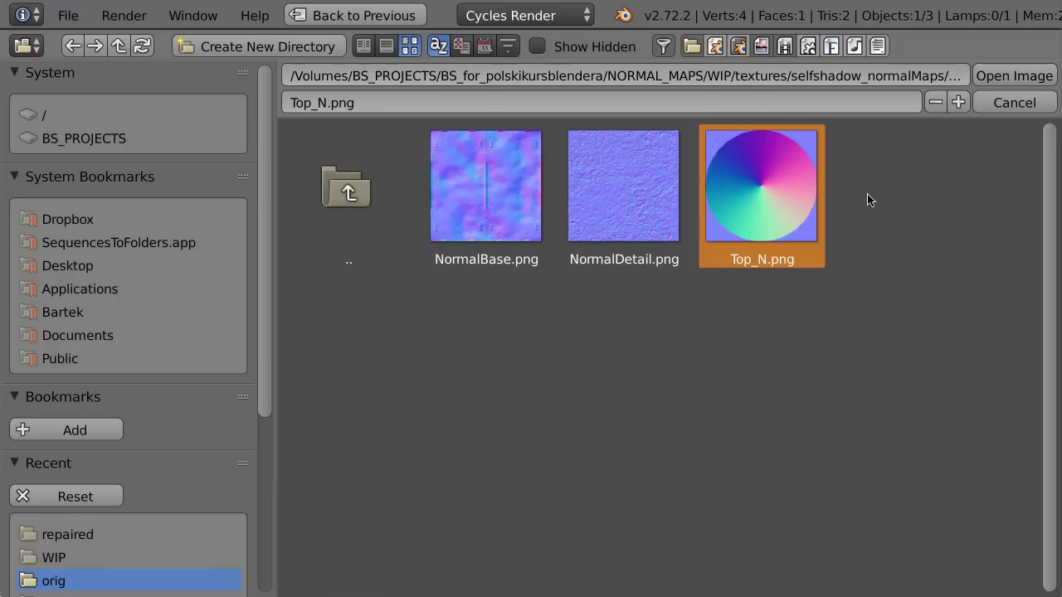
{"action": "left_click", "coordinate": [1003, 76]}
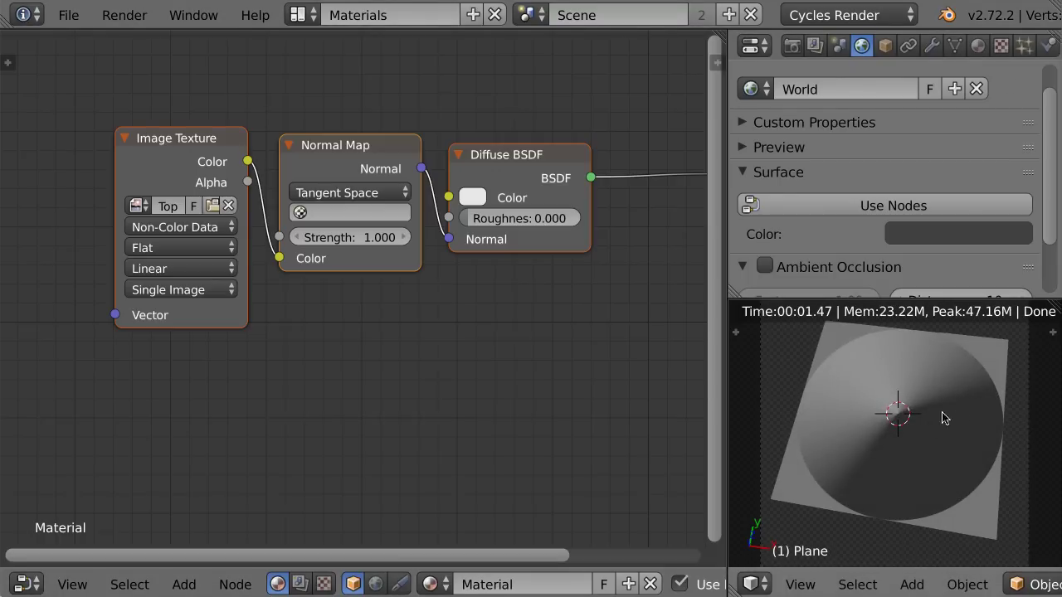
{"action": "key", "text": "KP_7"}
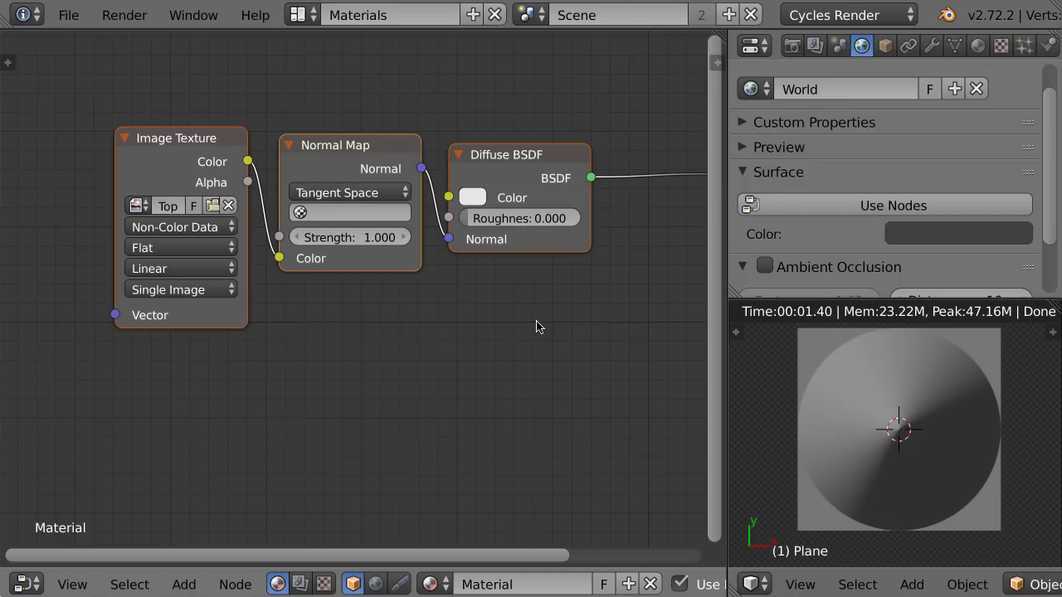
{"action": "key", "text": "shift+F5"}
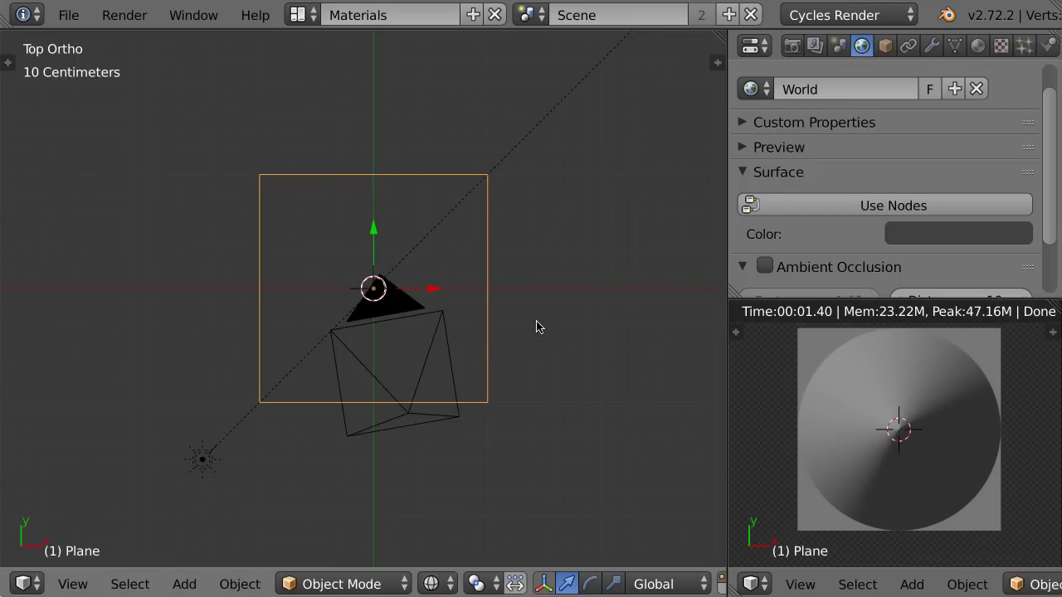
Switch the top view to solid shading and select the sun lamp
{"action": "key", "text": "z"}
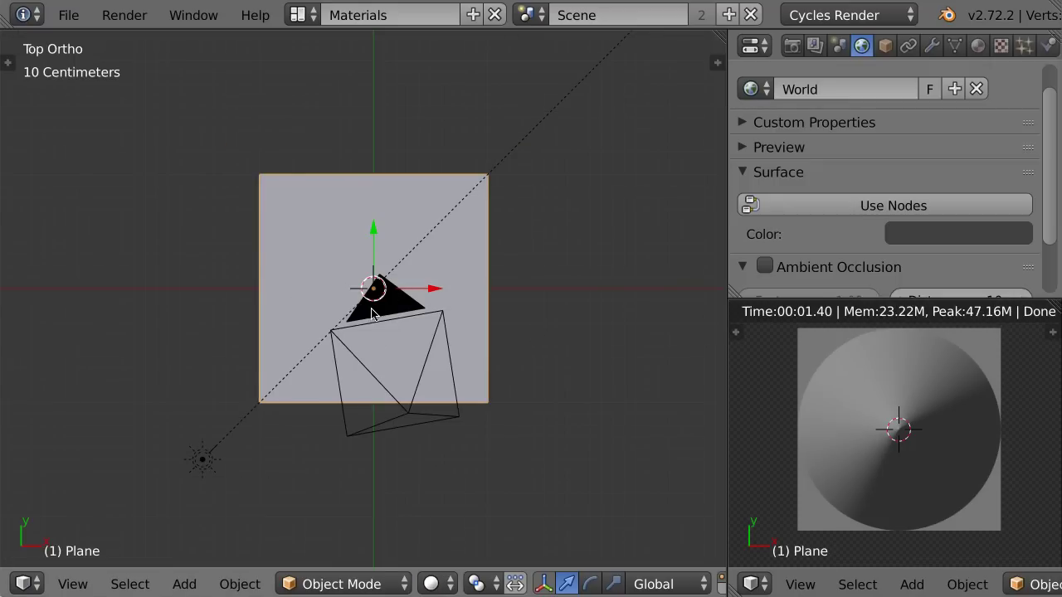
{"action": "right_click", "coordinate": [202, 463]}
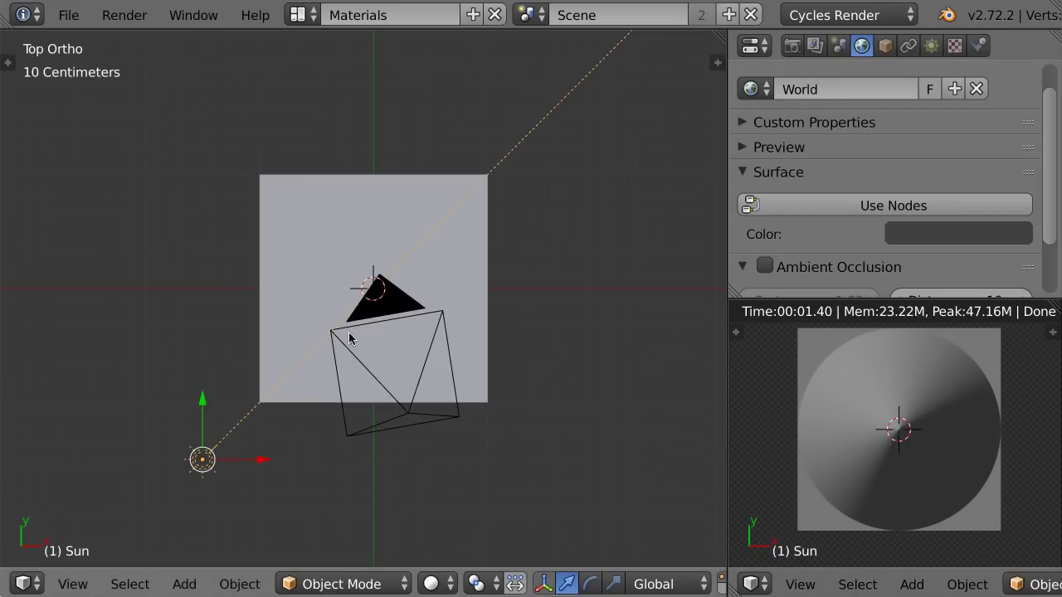
Set the pivot point to the 3D Cursor, then start and cancel a sun lamp rotation
{"action": "key", "text": "period"}
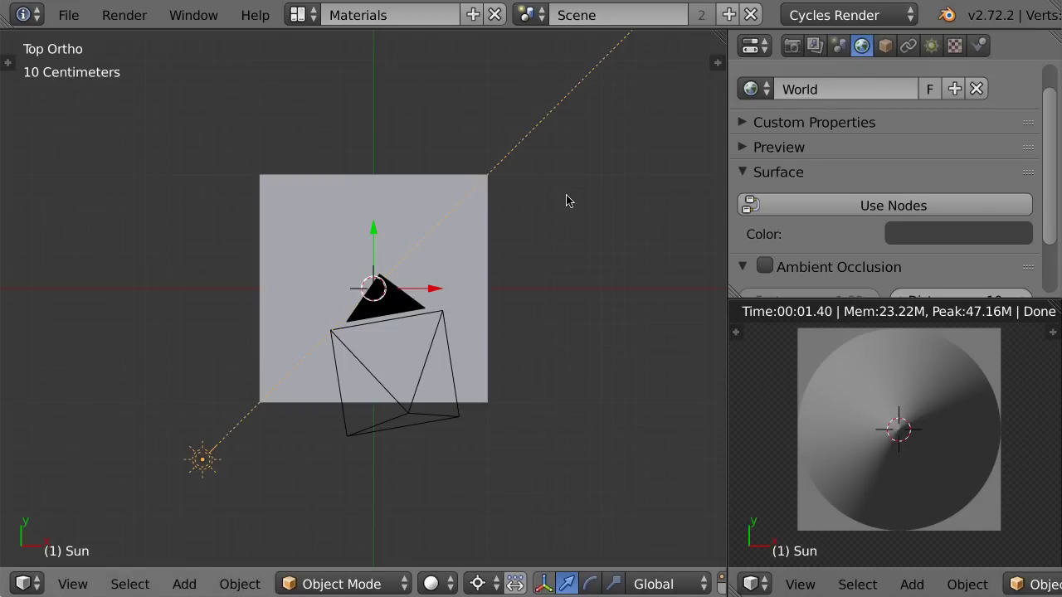
{"action": "key", "text": "r"}
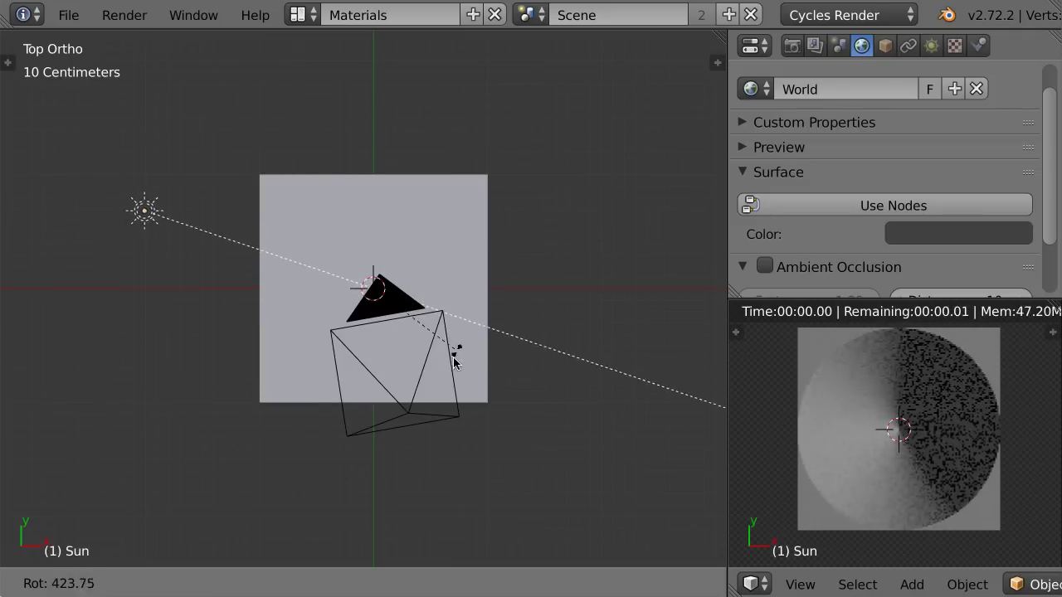
{"action": "key", "text": "Escape"}
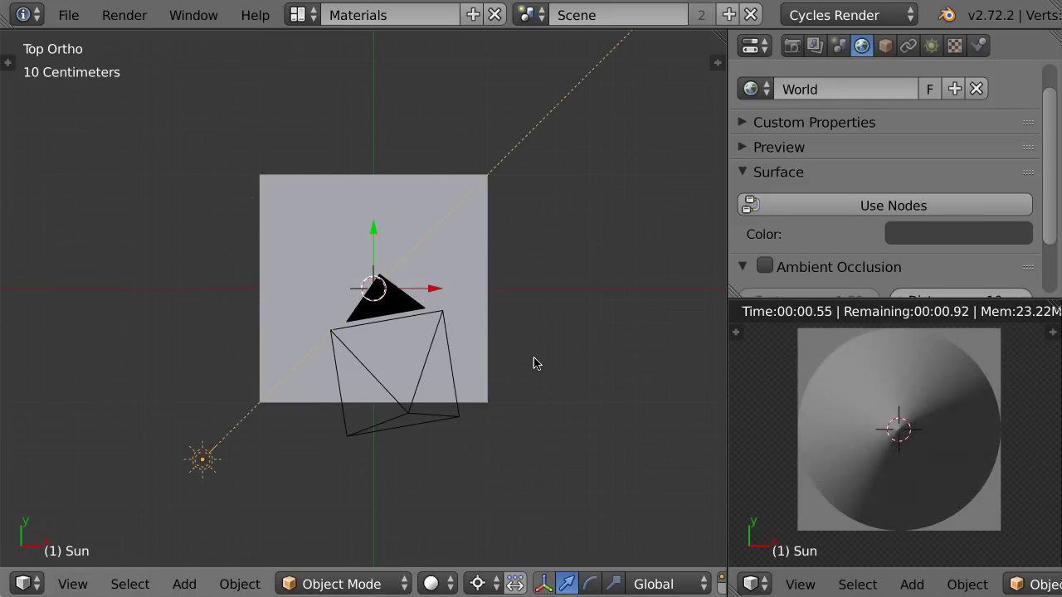